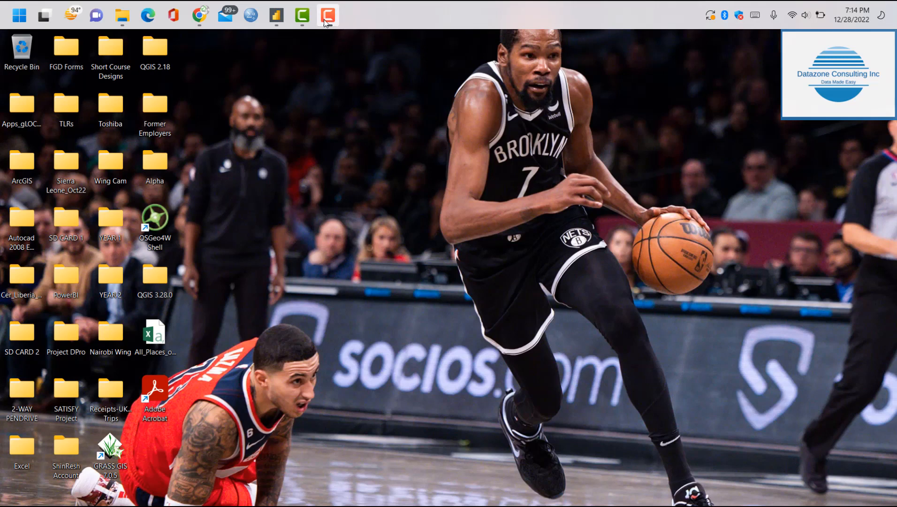
Switch to Power BI Desktop and create a new blank query as the data source
click(198, 19)
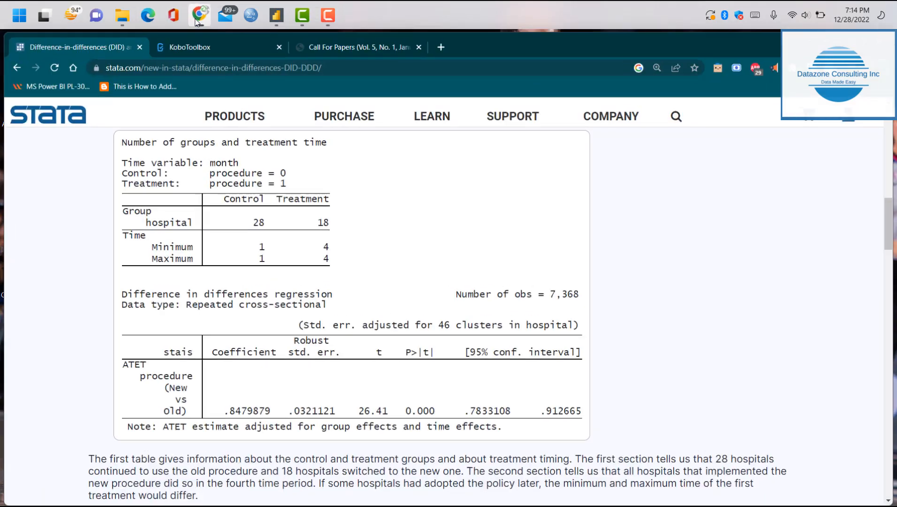
click(276, 15)
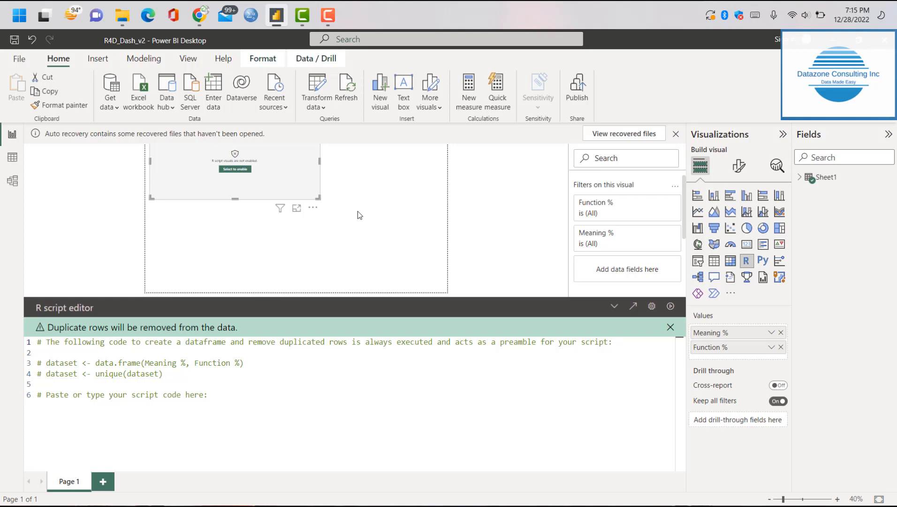
click(115, 109)
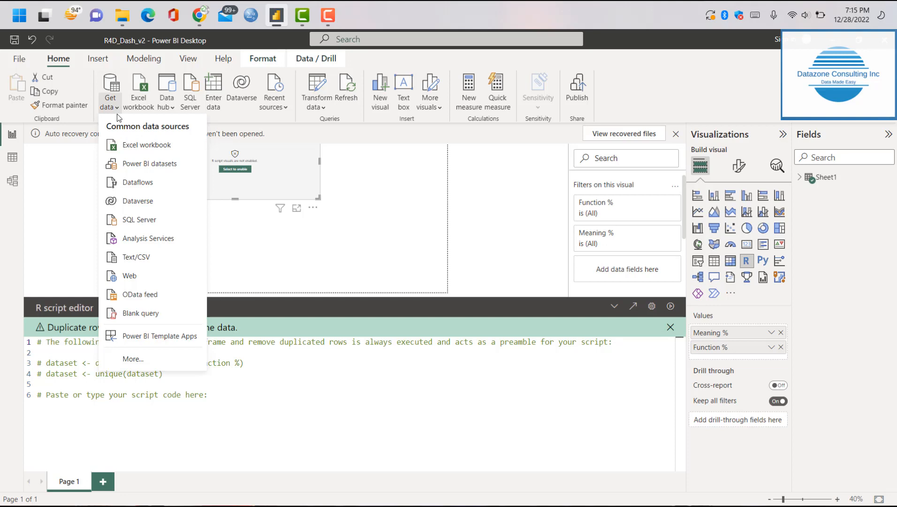
click(150, 313)
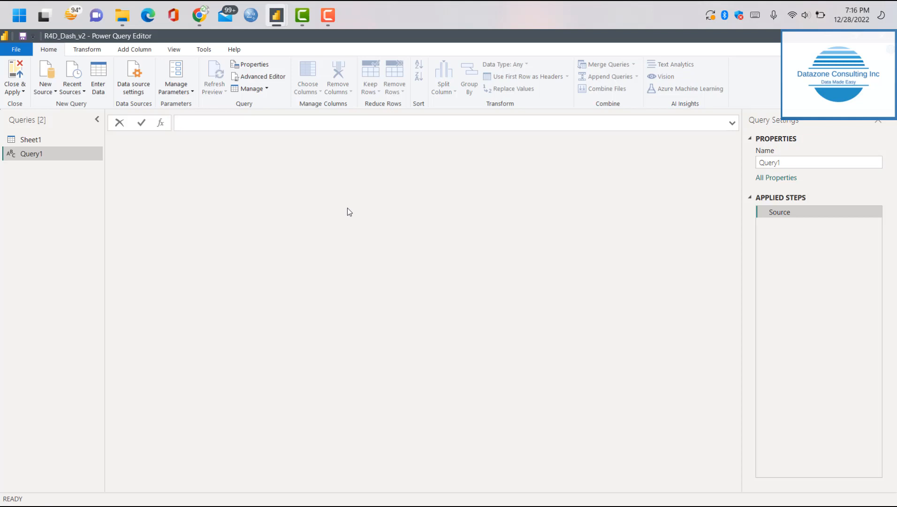
Open the code of the blank query Query1 in the Advanced Editor
click(317, 26)
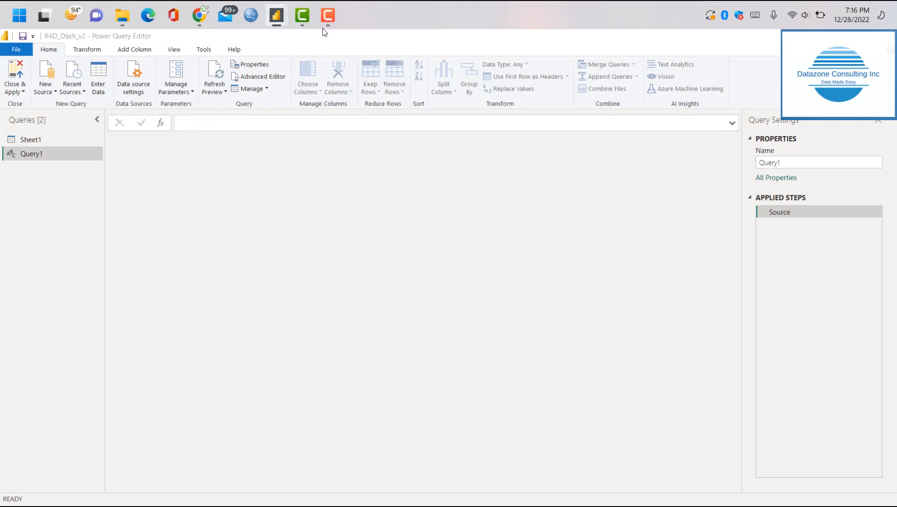
click(326, 34)
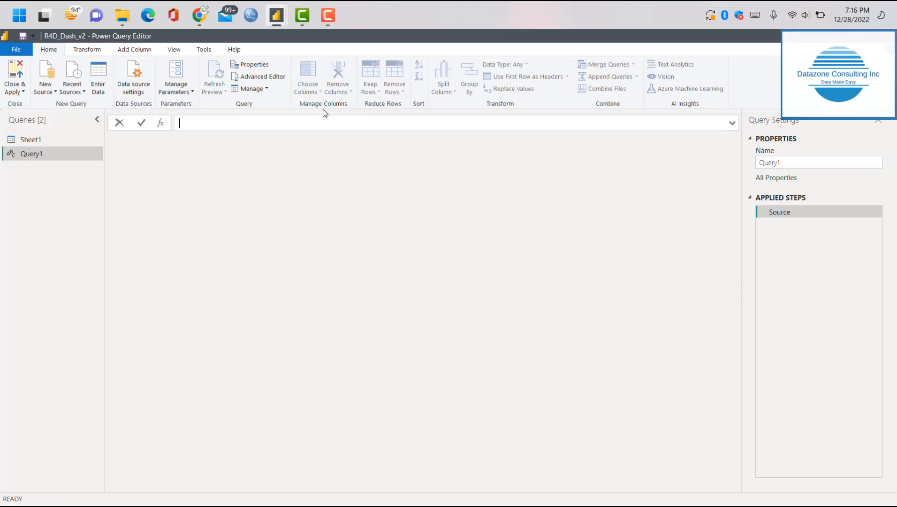
click(269, 79)
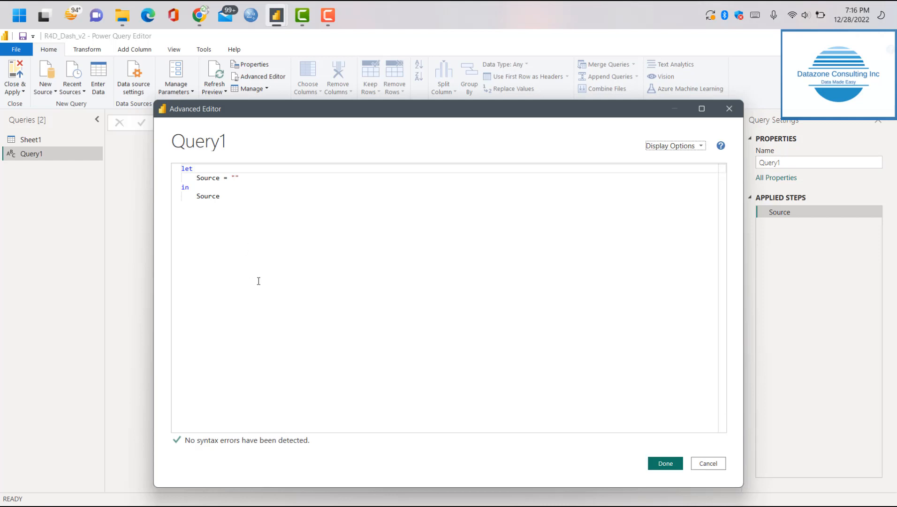
Rename the Source variable on the line below let to StartDate
click(217, 181)
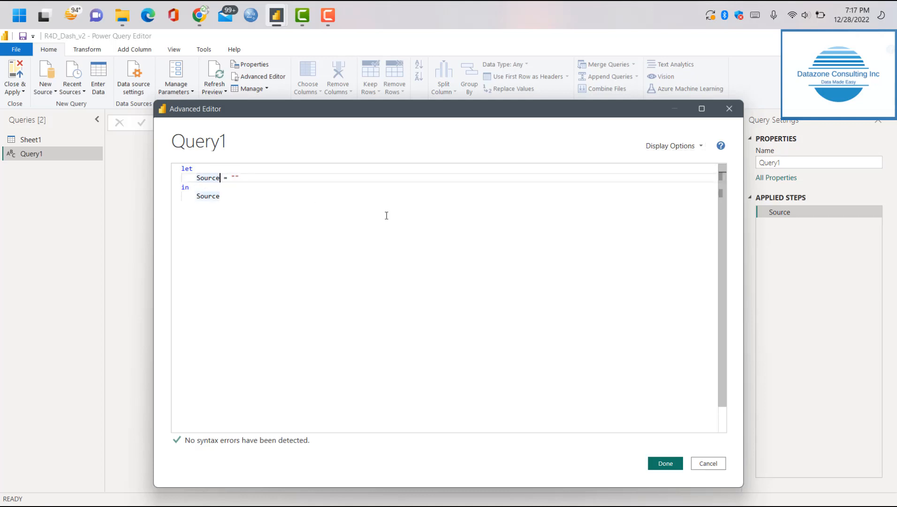
key(BackSpace)
key(BackSpace)
key(BackSpace)
key(BackSpace)
key(BackSpace)
key(BackSpace)
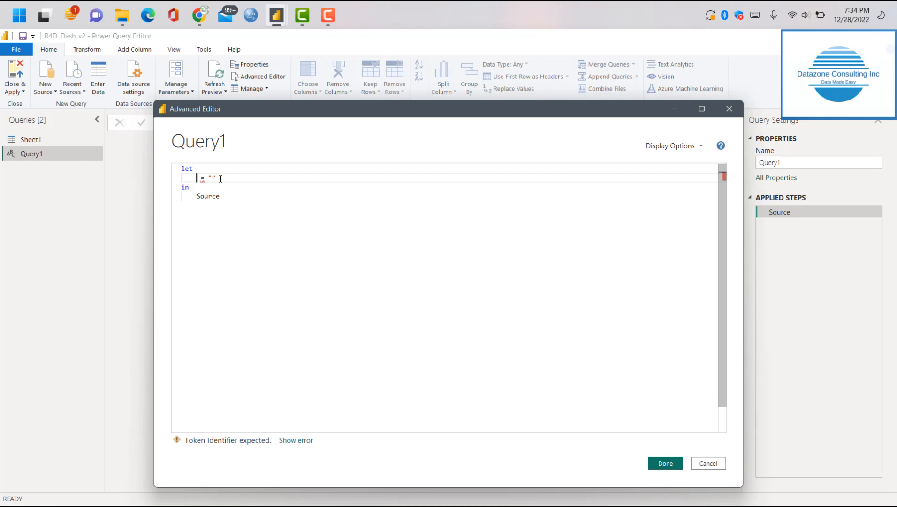
text(S )
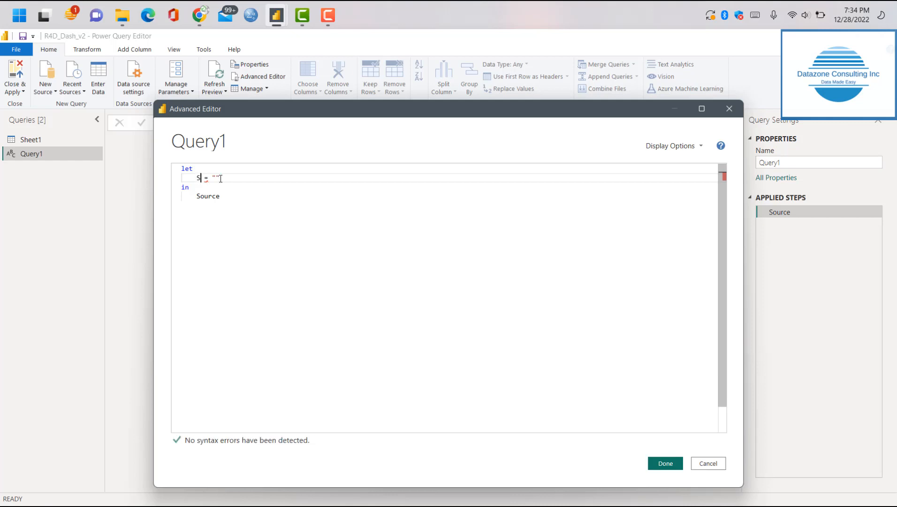
text(tartDate)
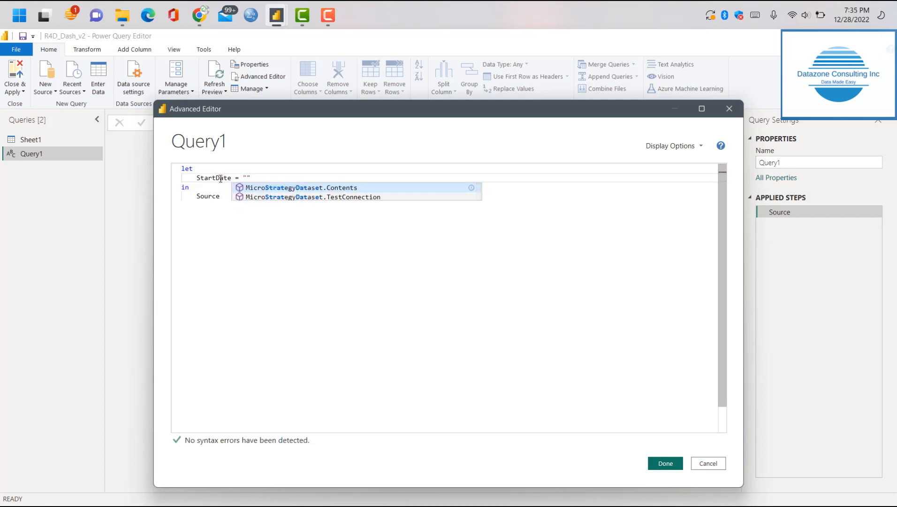
Enter 01/01/2022 between the quotation marks as the StartDate value
click(247, 178)
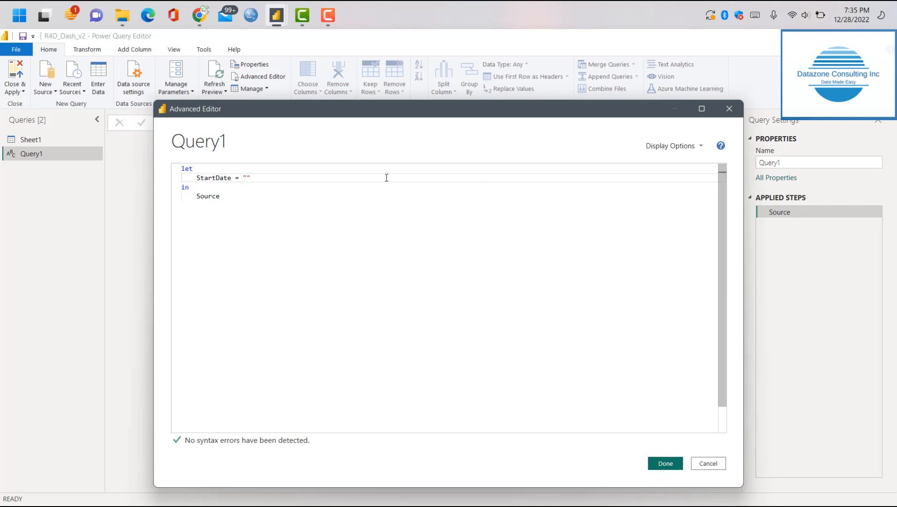
text(01/01/2022)
Enclose the quoted StartDate value in parentheses and end the line with a comma
click(296, 178)
click(244, 177)
text(()
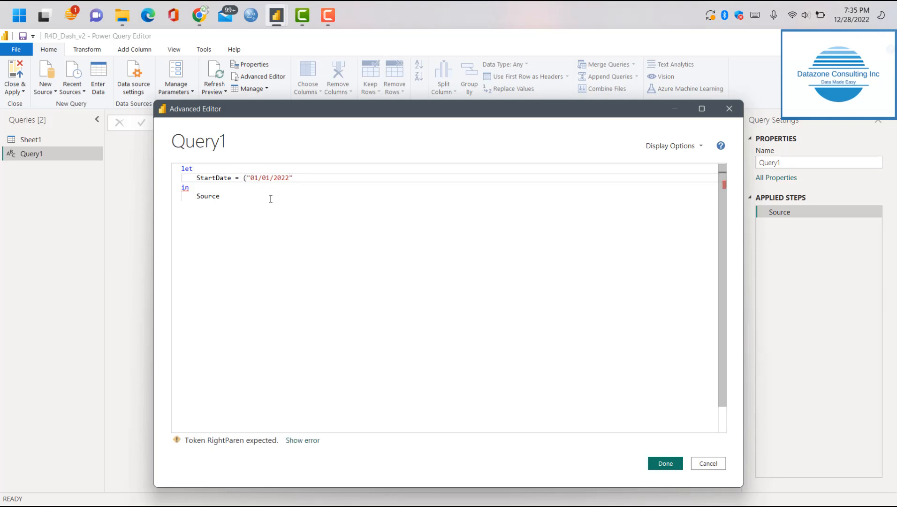
key(Up)
click(299, 179)
text(),)
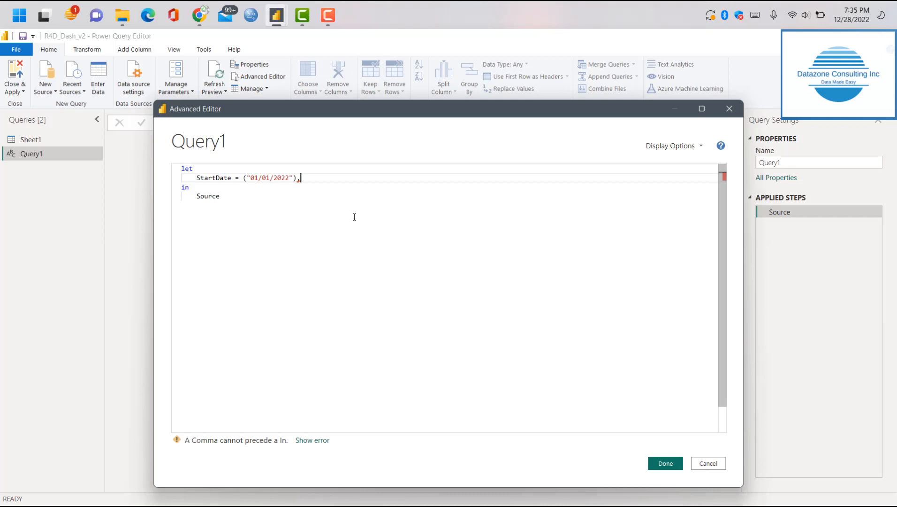
Add a line below StartDate that reads EndDate = ("12/31/2024"), with its closing comma
click(244, 178)
click(304, 177)
key(Return)
text(EndDate)
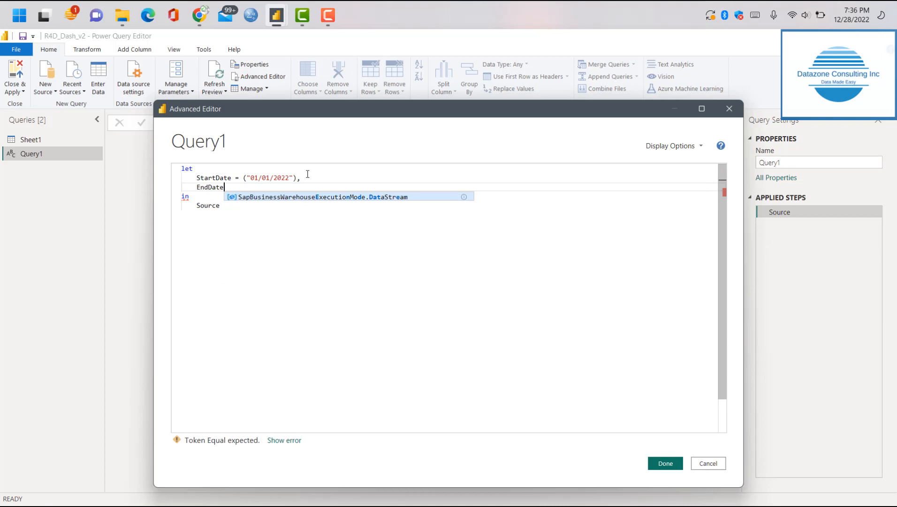
text( = ()
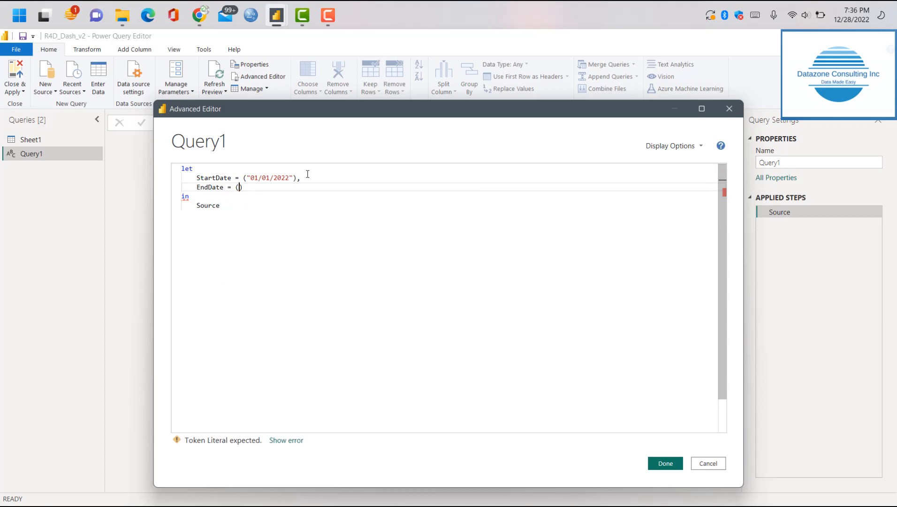
text(")
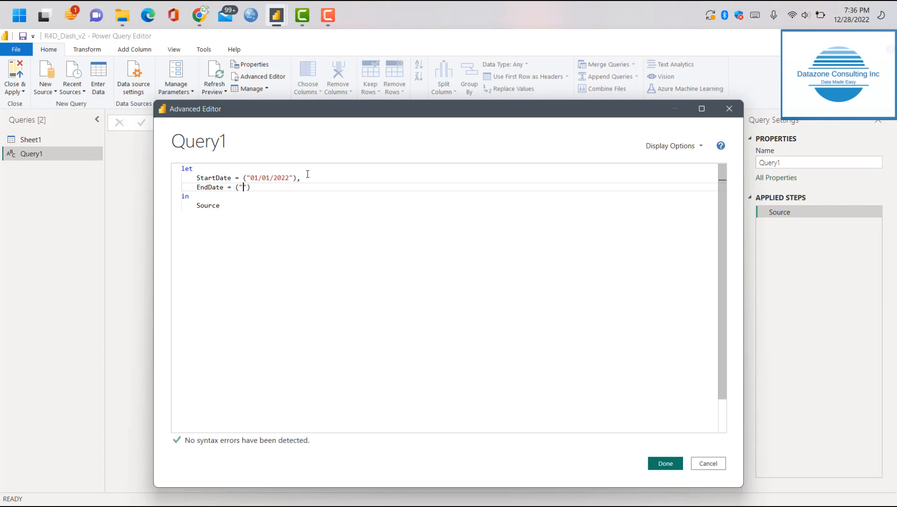
text(31)
text(/12/2)
text(02)
text(4)
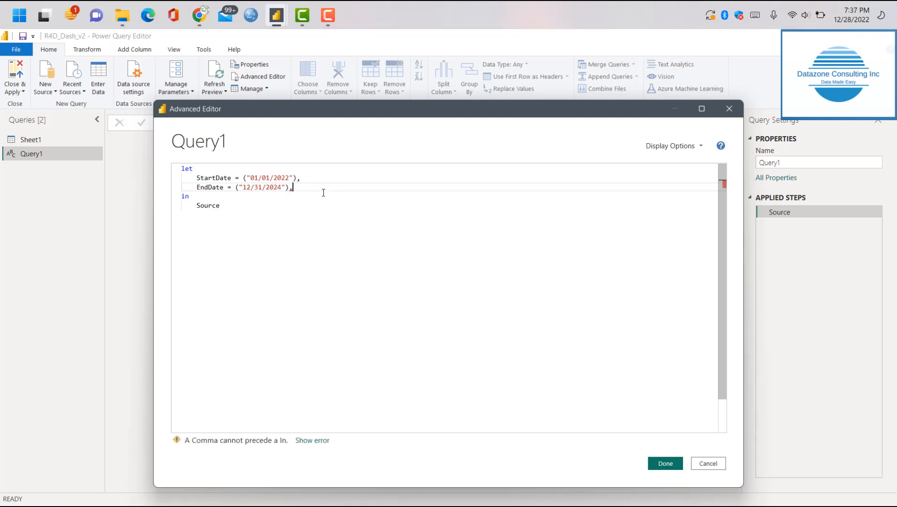
Add a line below EndDate defining DateList = List.Date() with StartDate and a comma as its first argument
key(Return)
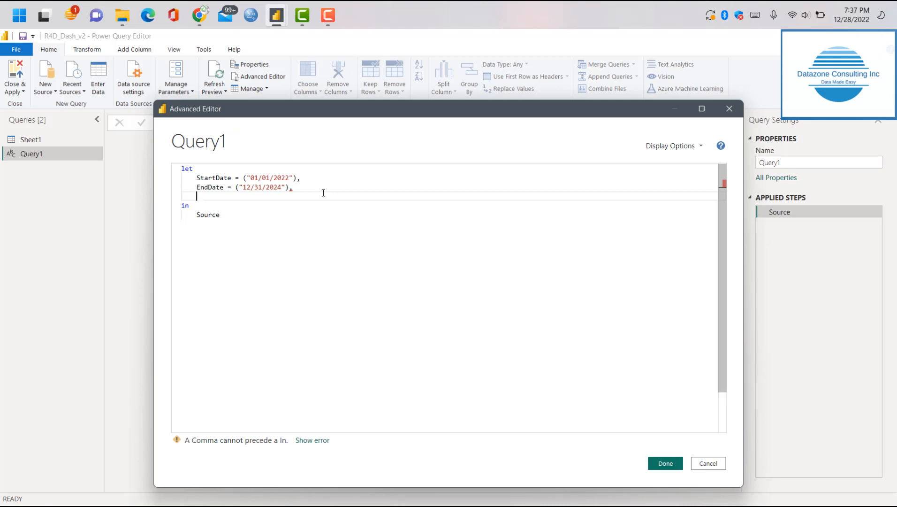
text(DateList)
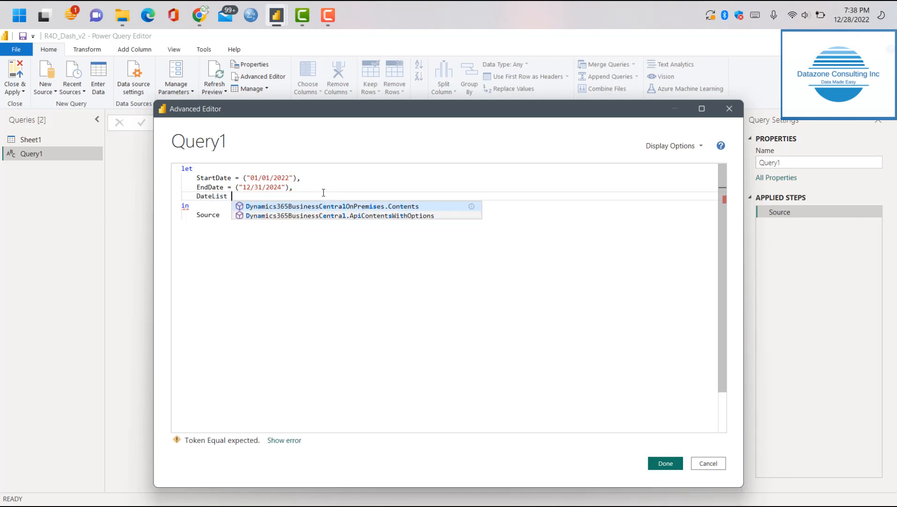
key(Escape)
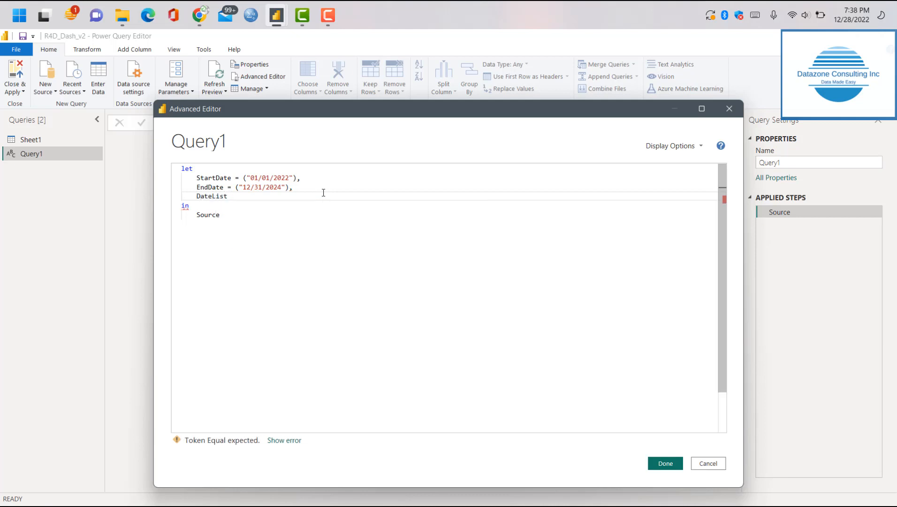
text(= L)
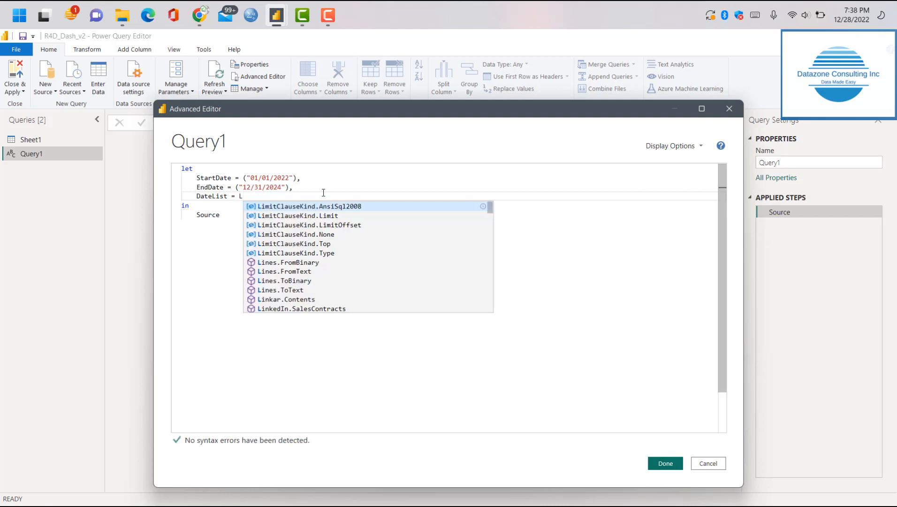
text(ist.Date)
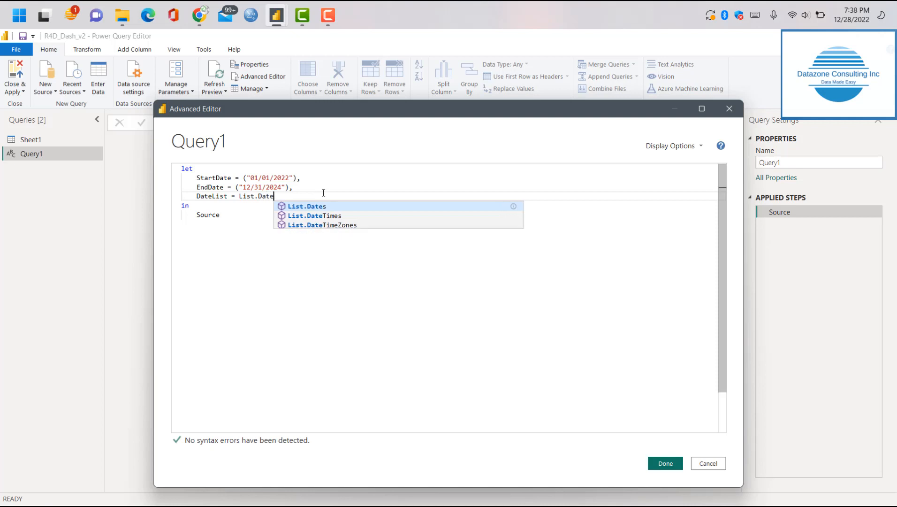
text(()
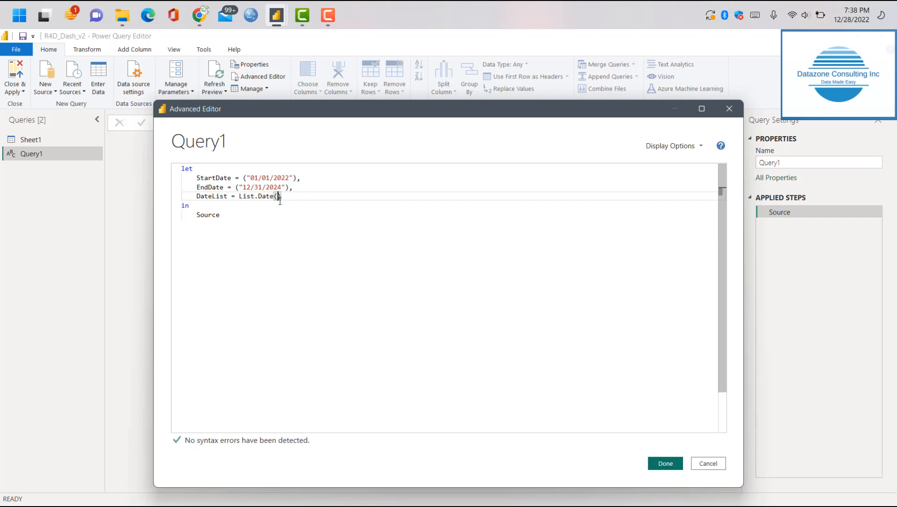
text(StartDat)
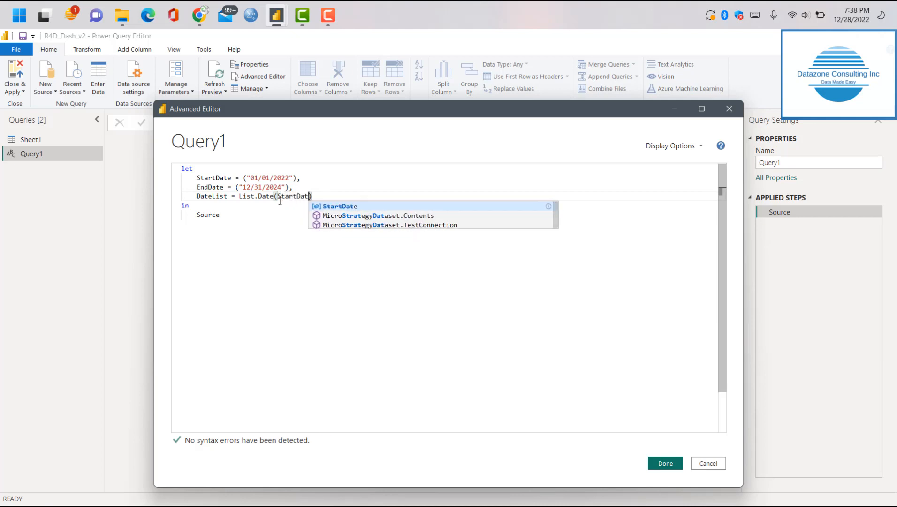
text(e,)
key(BackSpace)
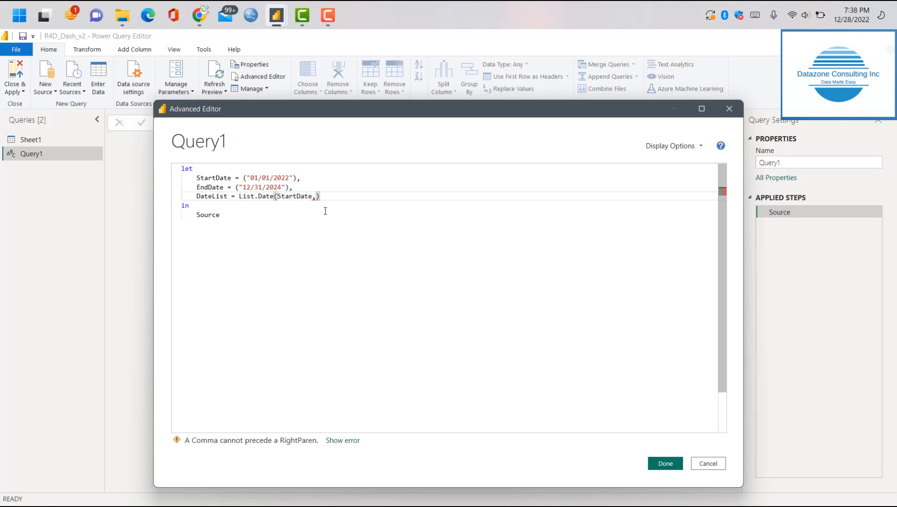
key(Return)
text(Start))
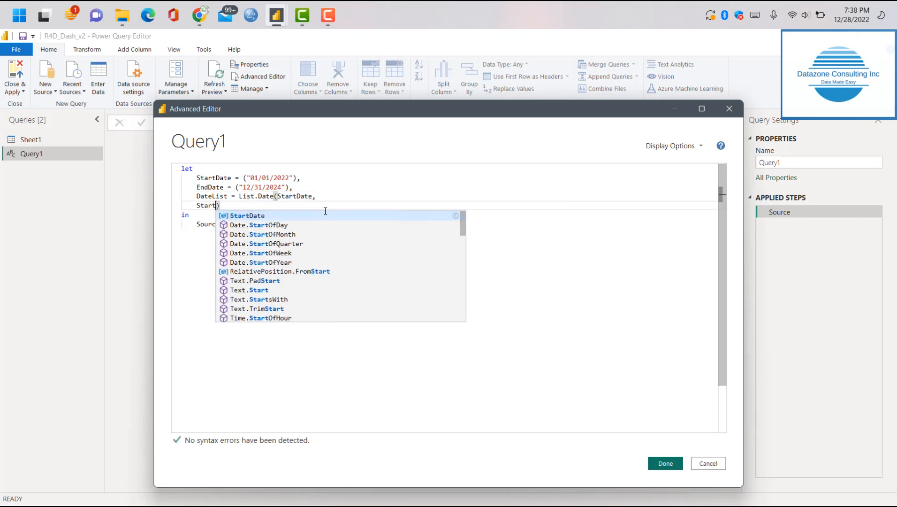
key(BackSpace)
key(BackSpace)
key(BackSpace)
key(BackSpace)
key(BackSpace)
key(BackSpace)
key(BackSpace)
key(BackSpace)
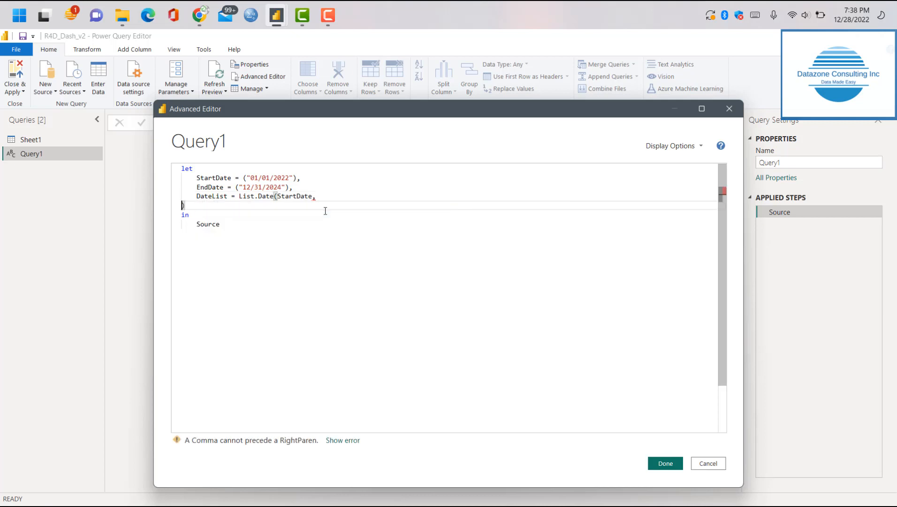
key(BackSpace)
text(S)
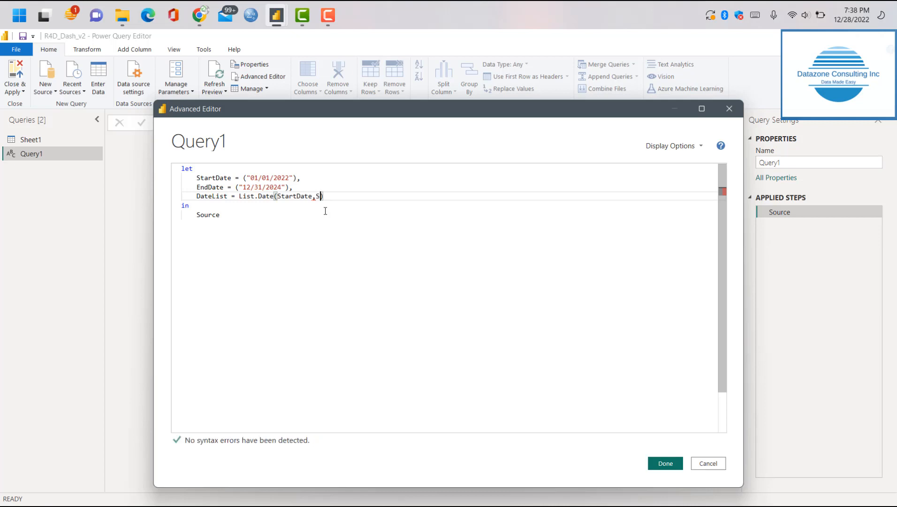
key(BackSpace)
Enter EndDate - StartDate as the second argument of List.Date in the DateList line
text(End)
text(Date)
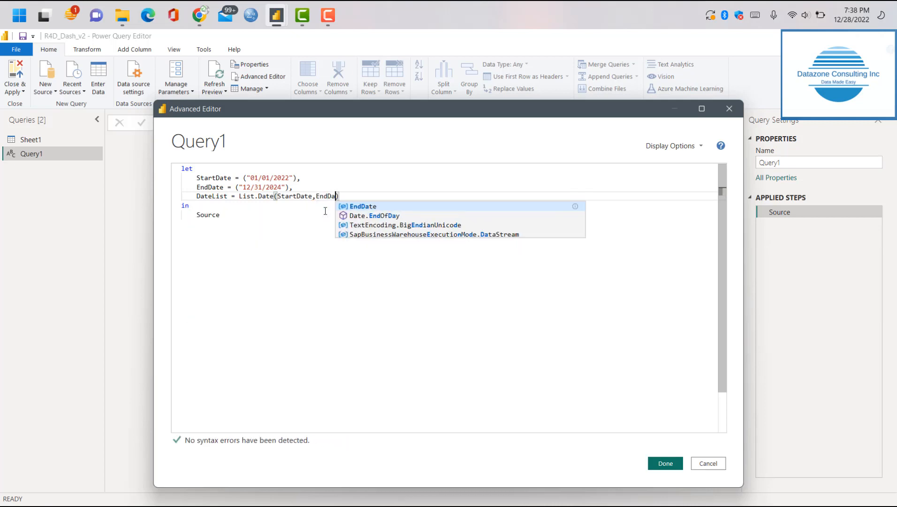
text( - StartDate)
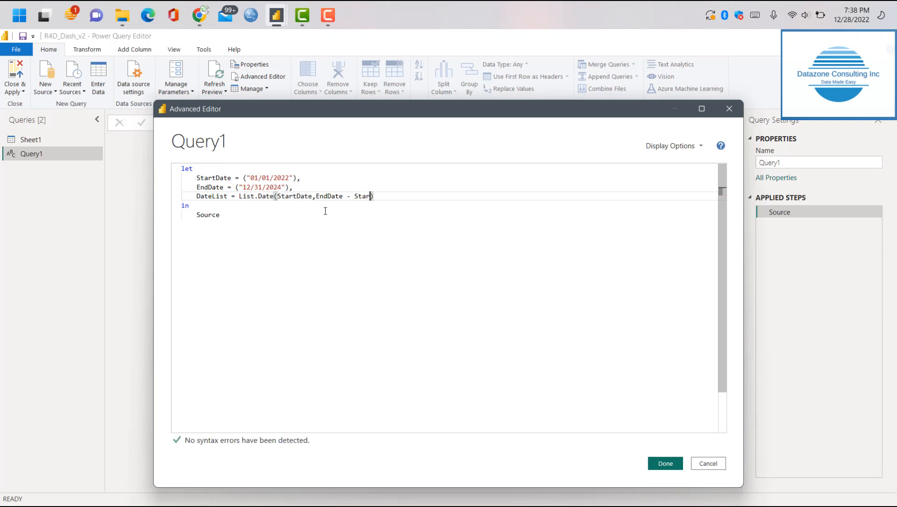
key(Escape)
Wrap EndDate in Number.From() within the second argument of the DateList line
click(316, 197)
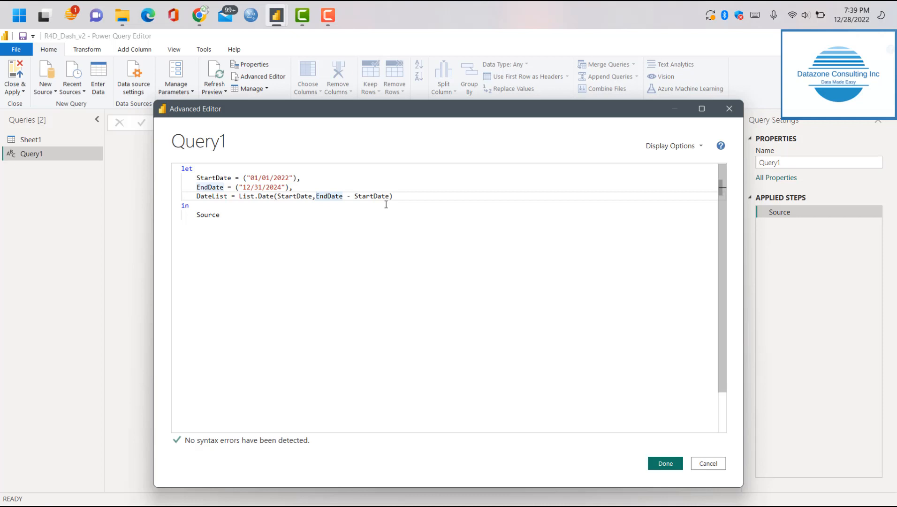
text(Number)
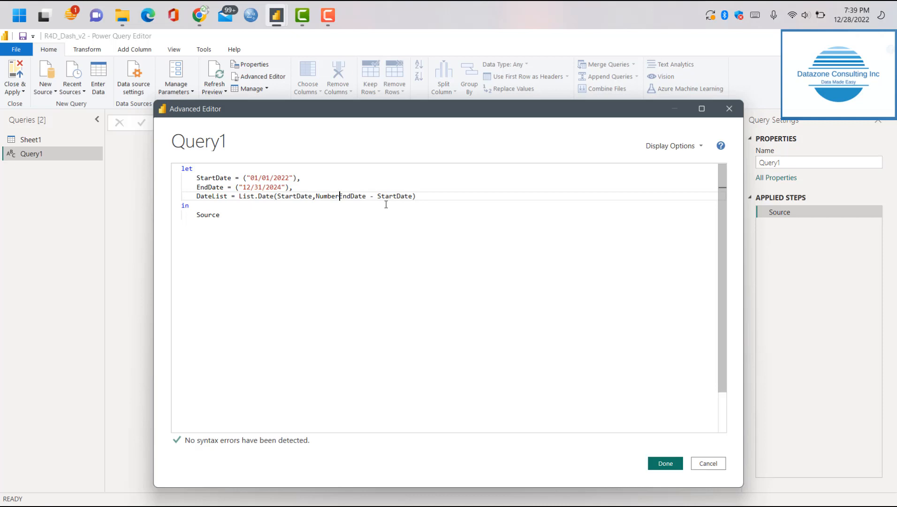
text(.From)
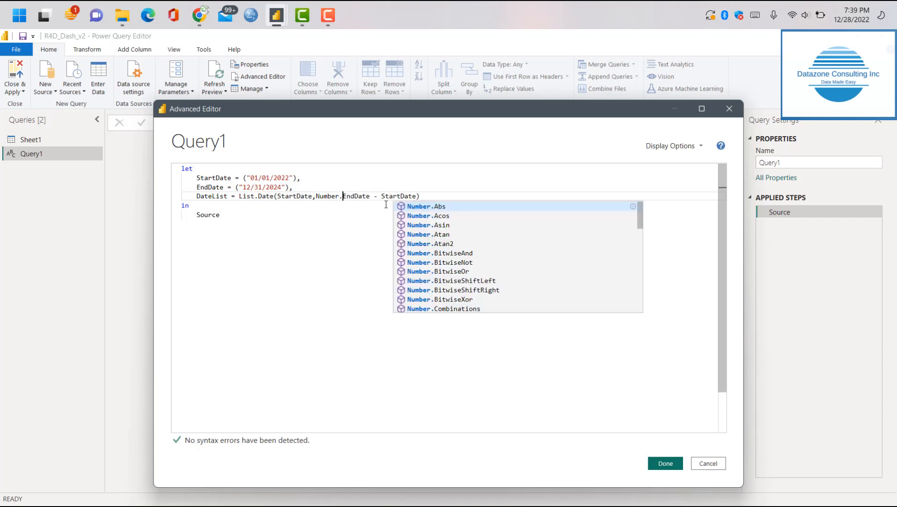
text(()
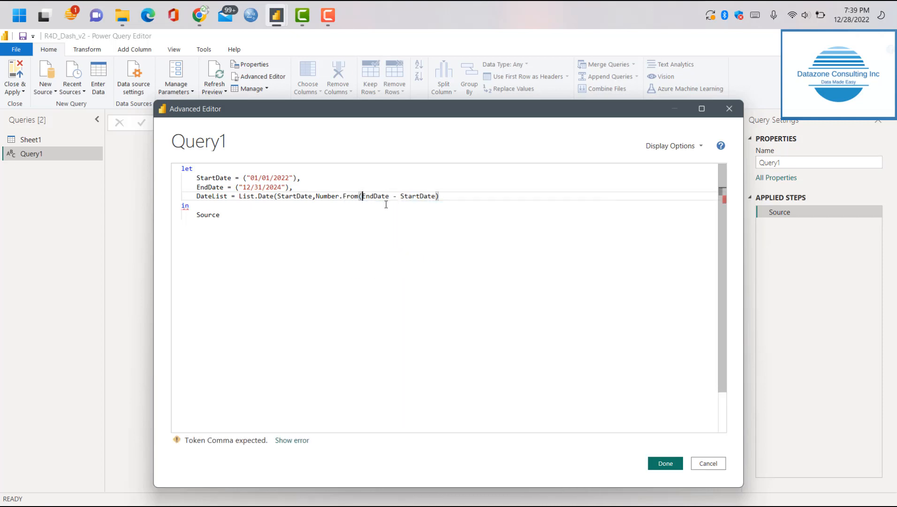
click(389, 198)
text())
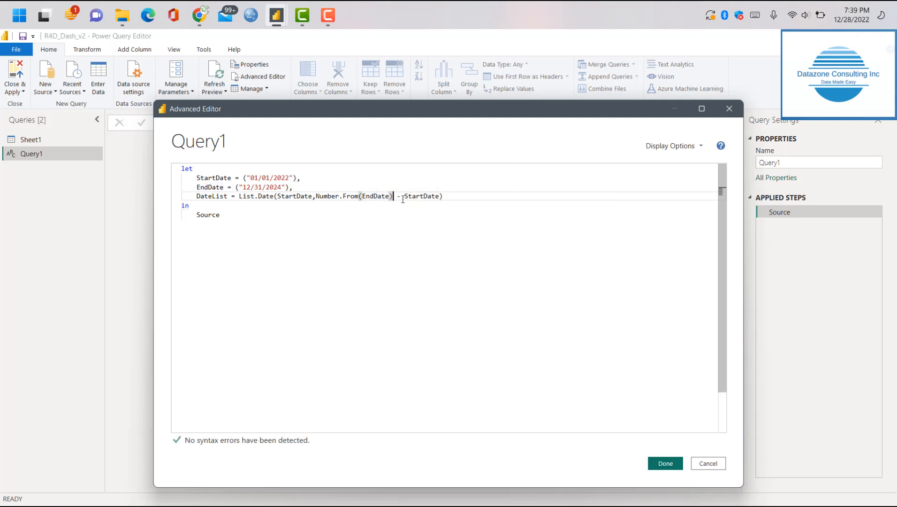
Convert the subtracted StartDate in the DateList line to a number with Number.From(StartDate)
click(406, 196)
text(Number.From)
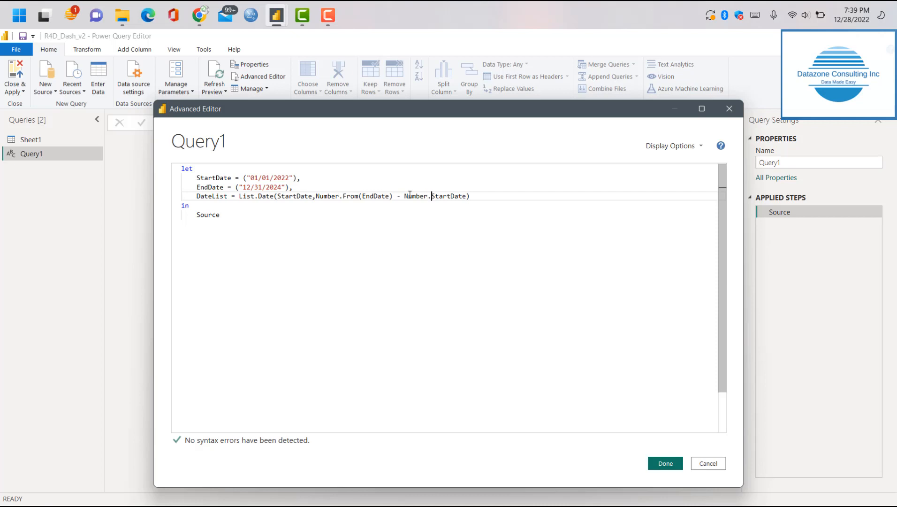
text(()
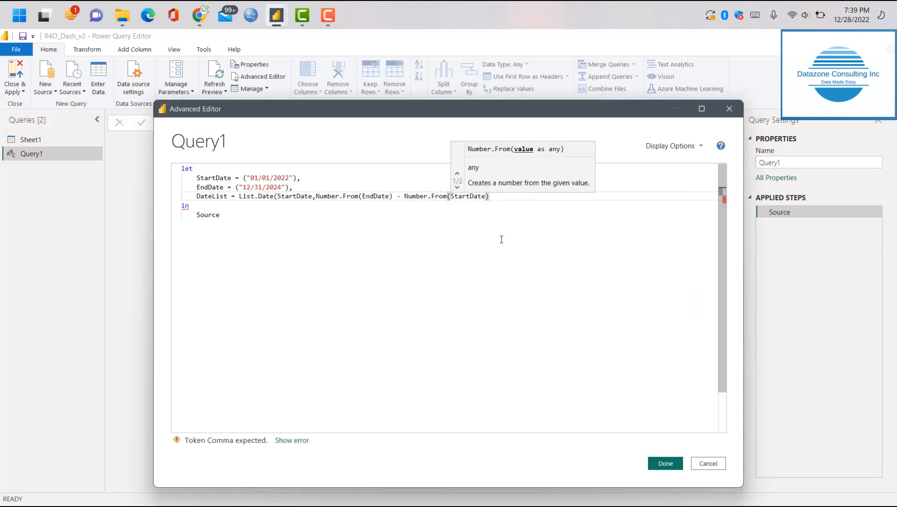
Add +1 after Number.From(StartDate) in the DateList line and end the second argument with a comma
click(491, 196)
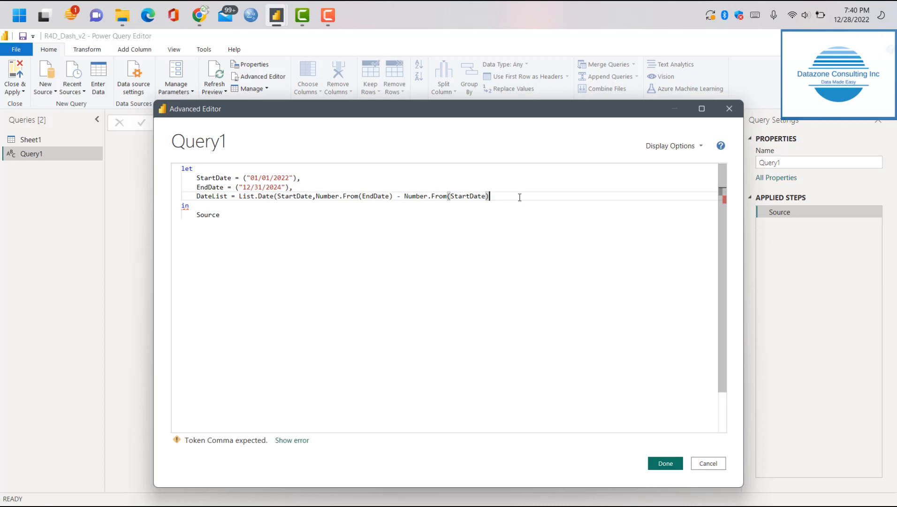
text(+1,)
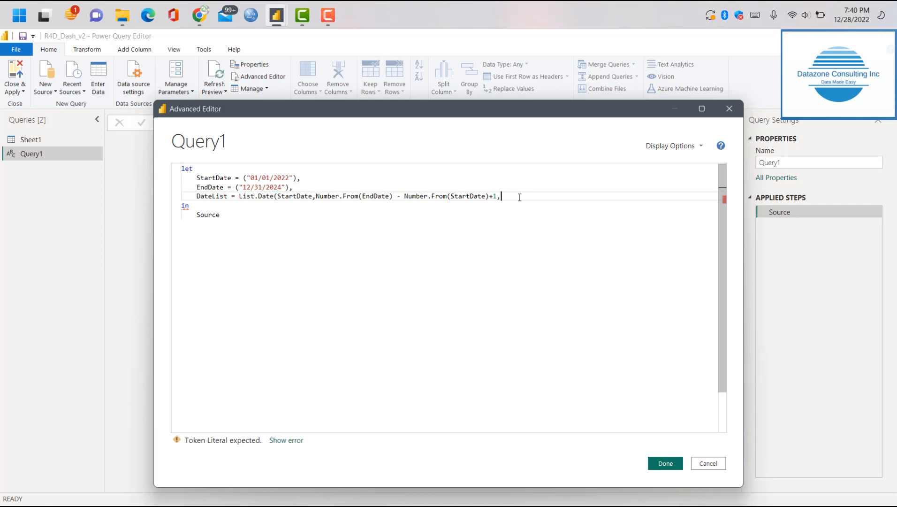
Enter #duration(1,0,0,0) as the third argument of the date list function
text(#dura)
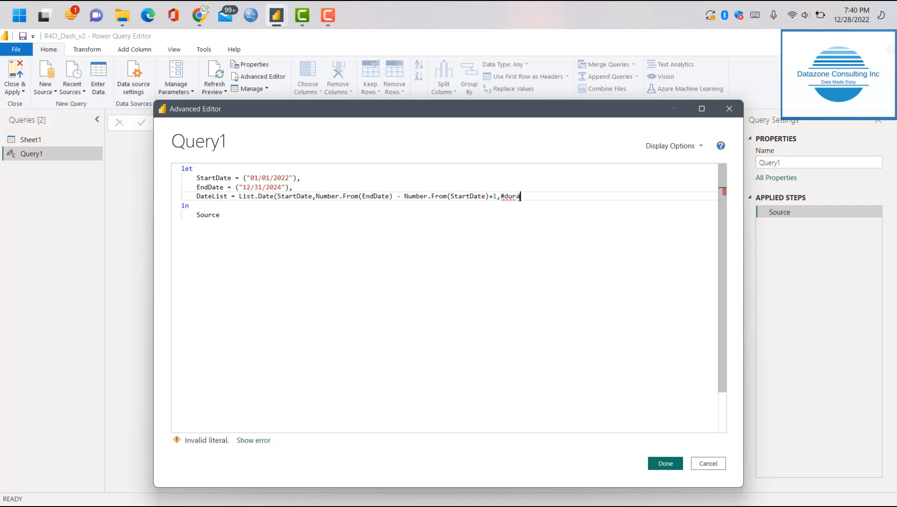
text(tion()
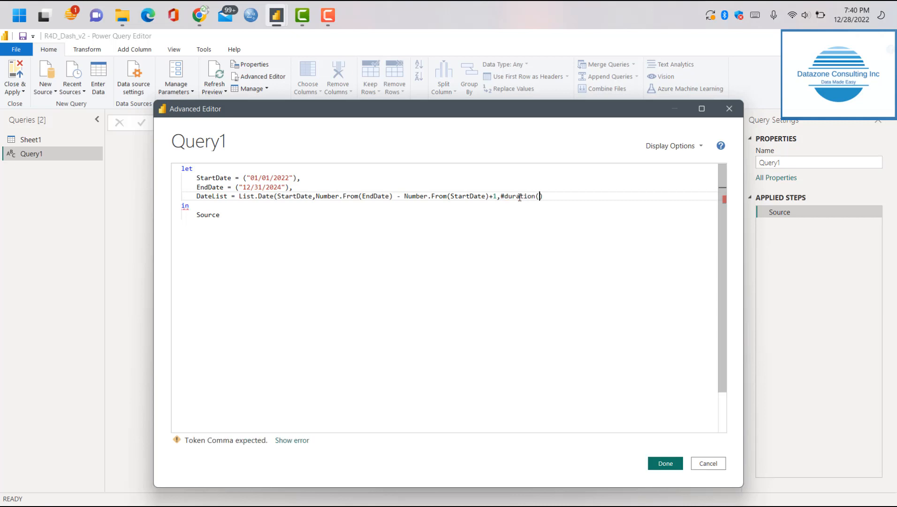
text(1)
text(,)
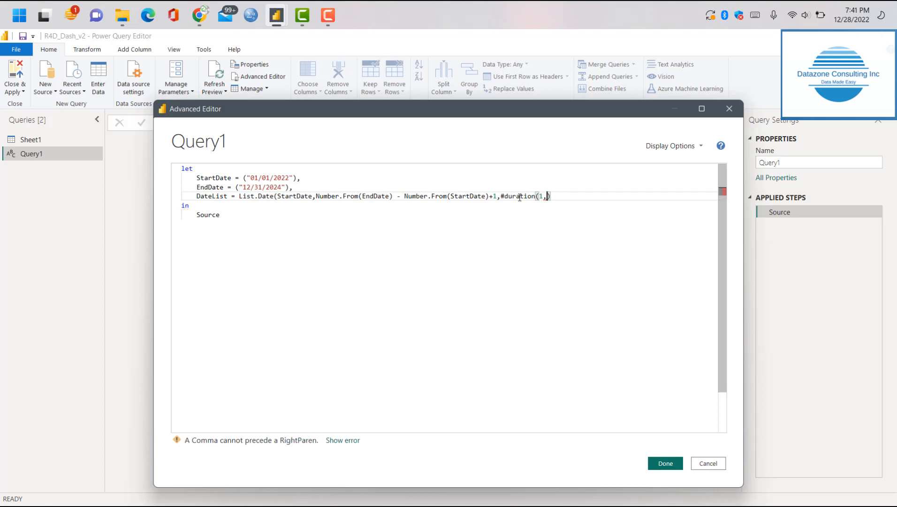
text(0,0,0)
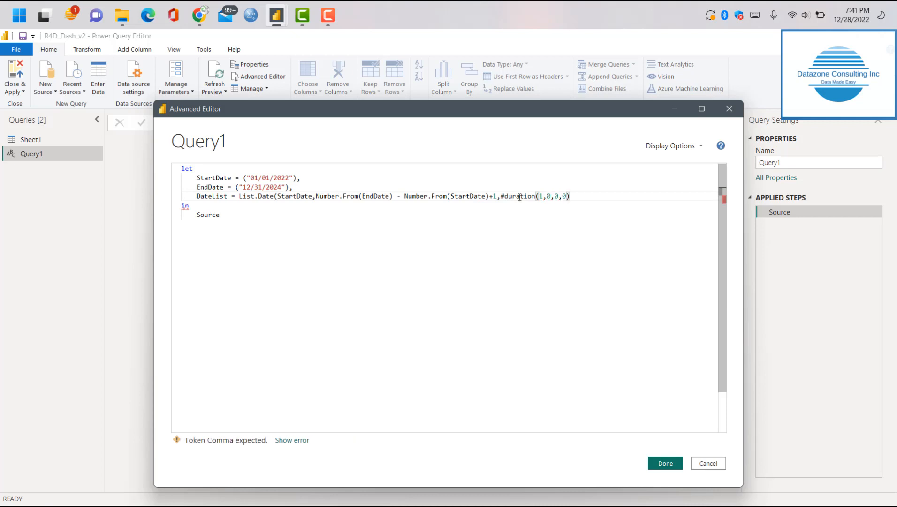
key(Right)
Replace Source with DateList as the query's output after "in" and apply the code
click(220, 214)
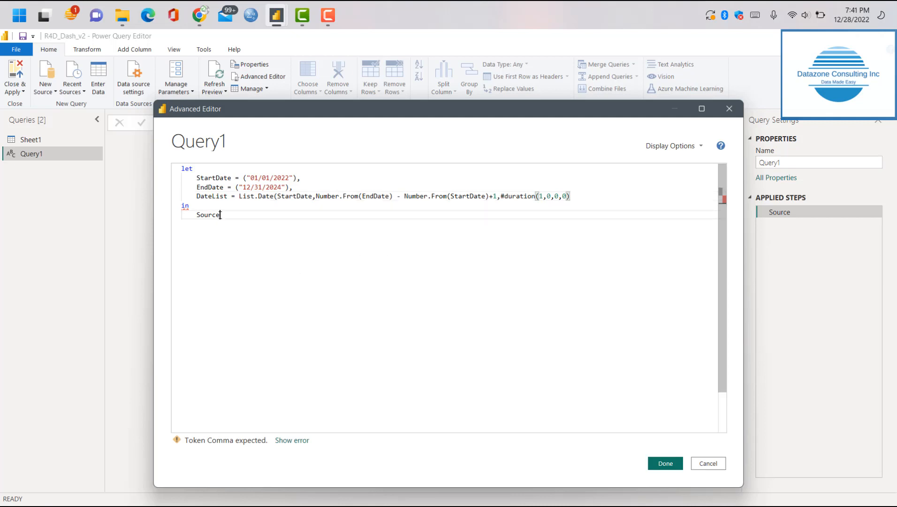
drag(220, 215, 196, 215)
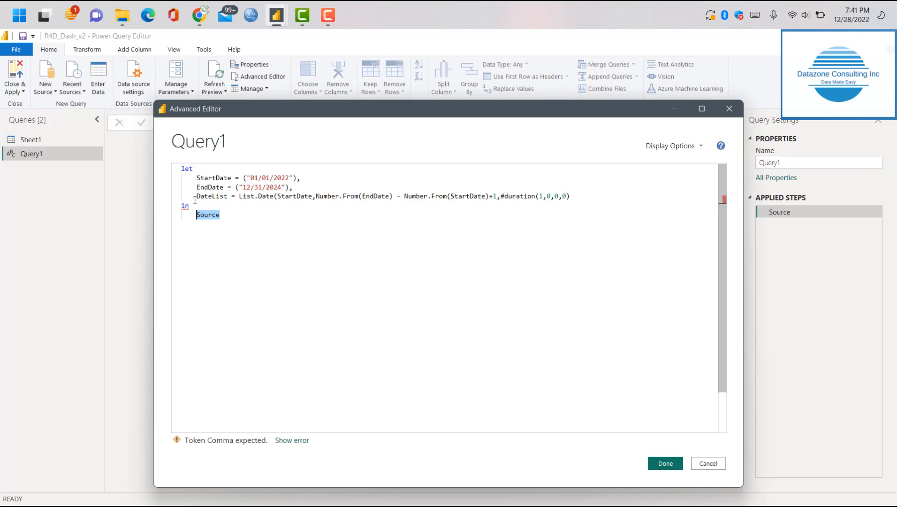
text(Da)
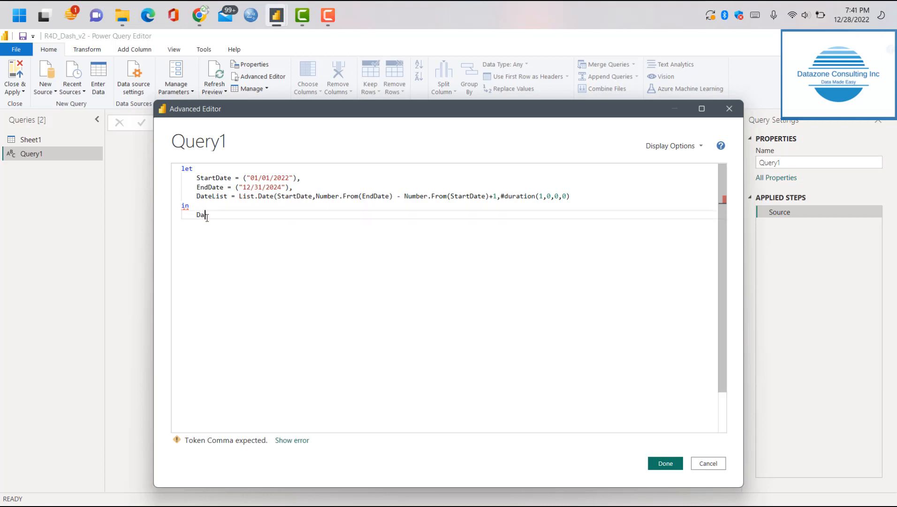
text(teList)
click(665, 464)
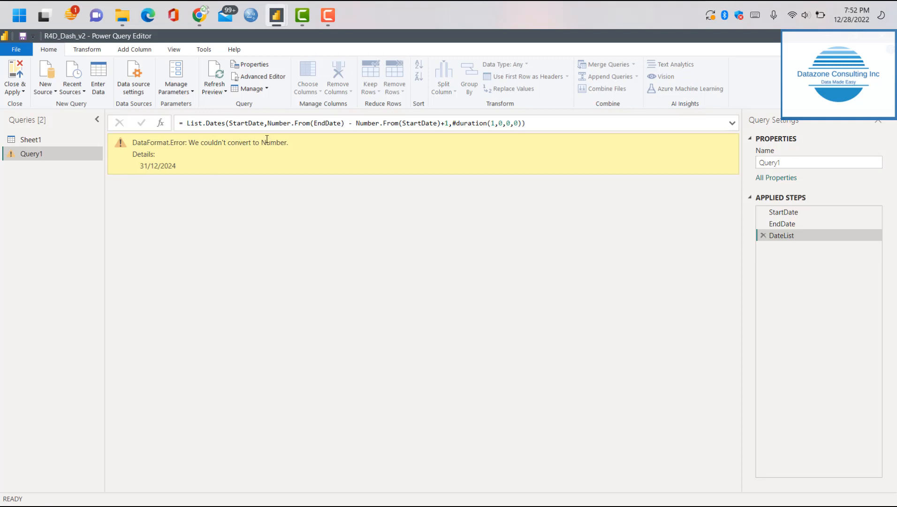
Reopen Query1's full M code and convert the StartDate value with Date.From("01/01/2022")
click(263, 77)
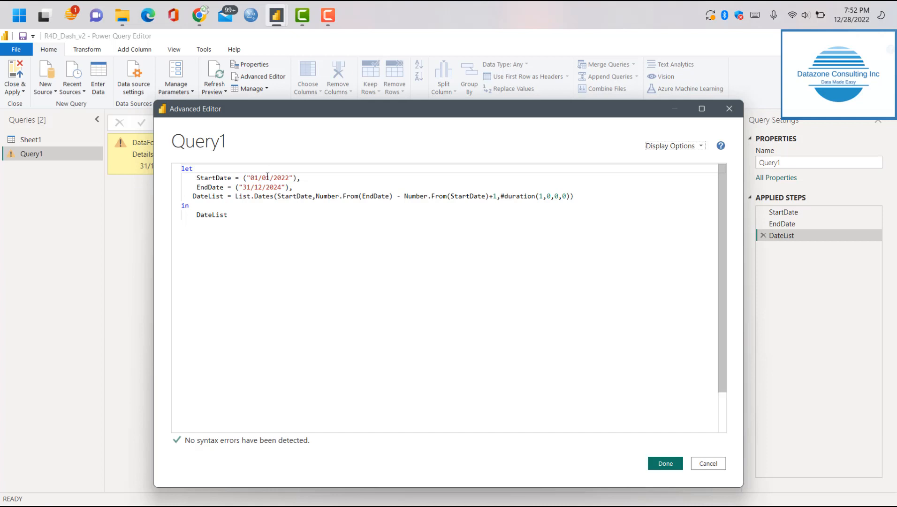
click(242, 177)
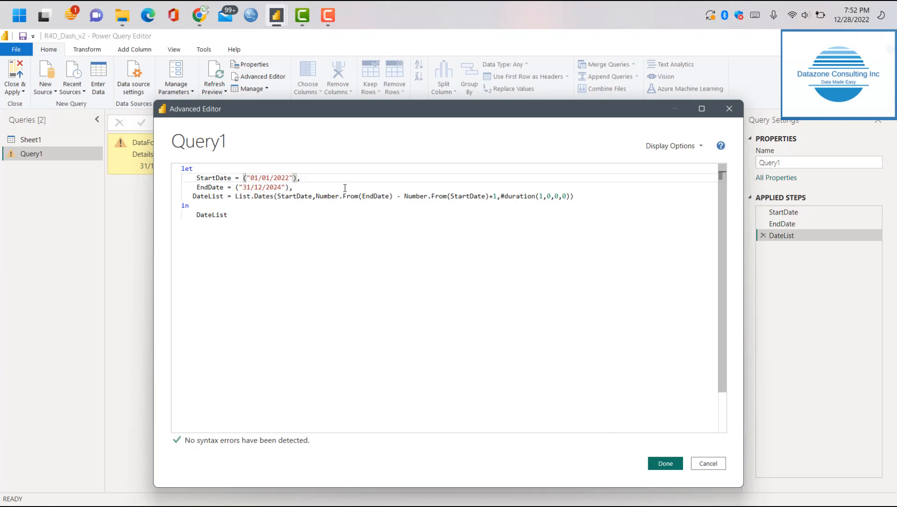
text(Date)
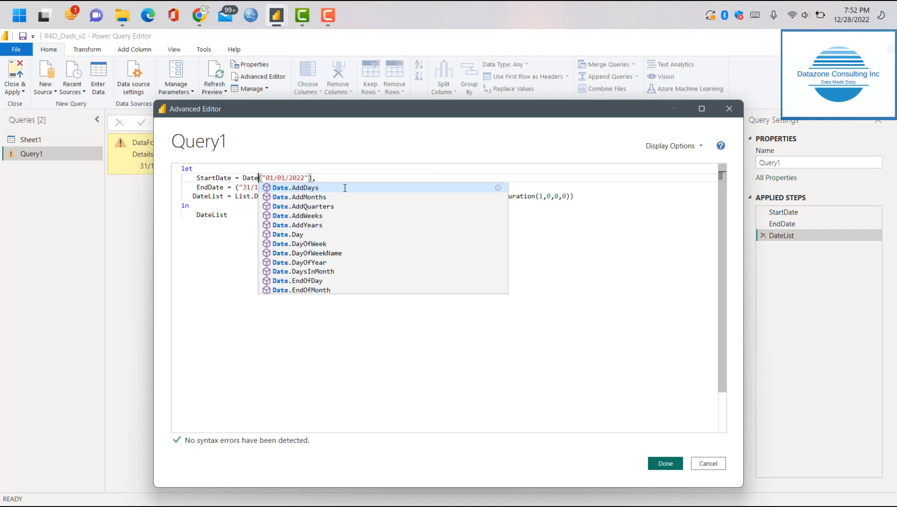
text(.Frp)
key(BackSpace)
text(o)
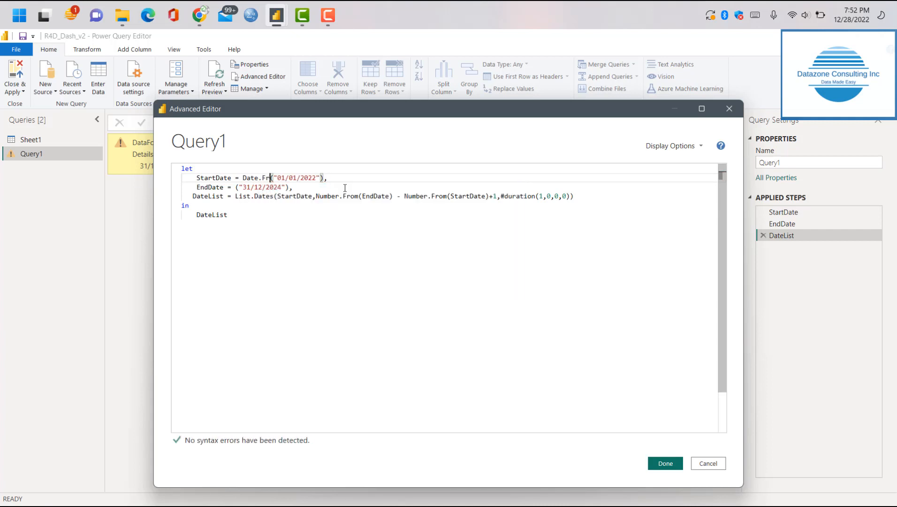
text(m)
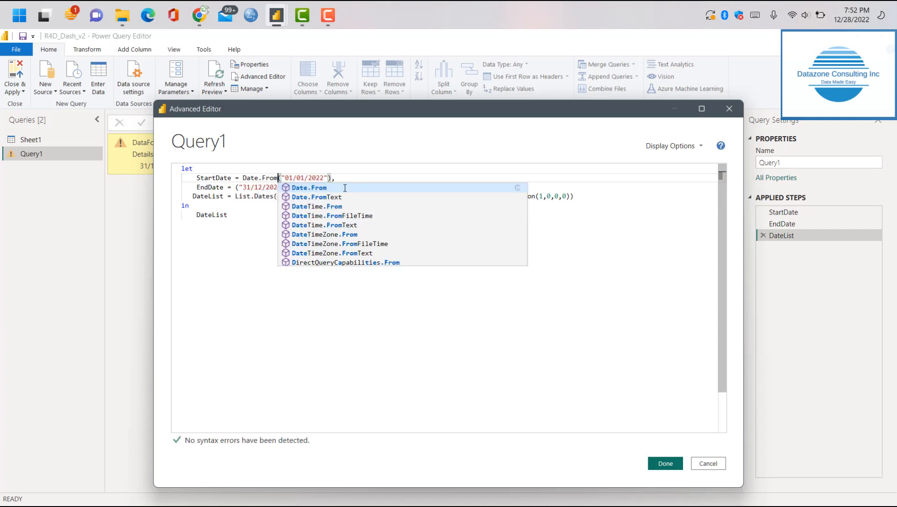
key(Escape)
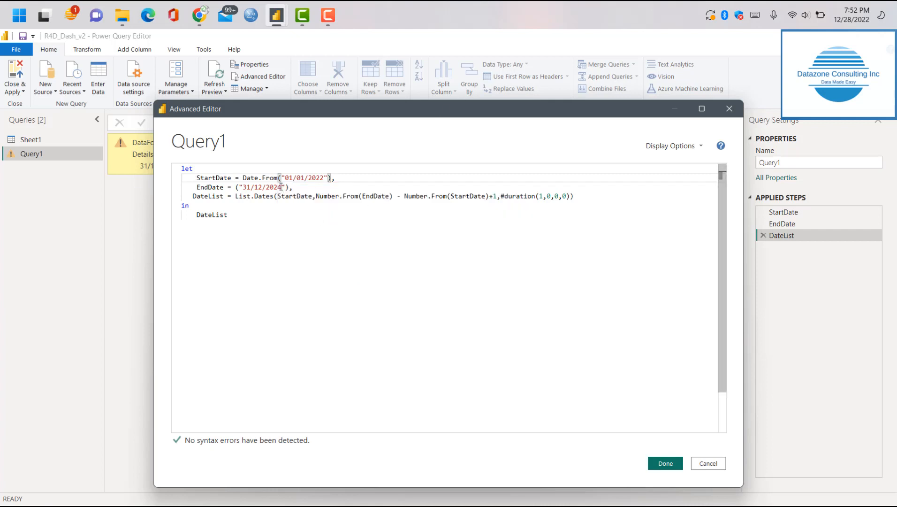
Convert the EndDate value with Date.From("31/12/2024") and apply the code
click(236, 187)
text(Date.F)
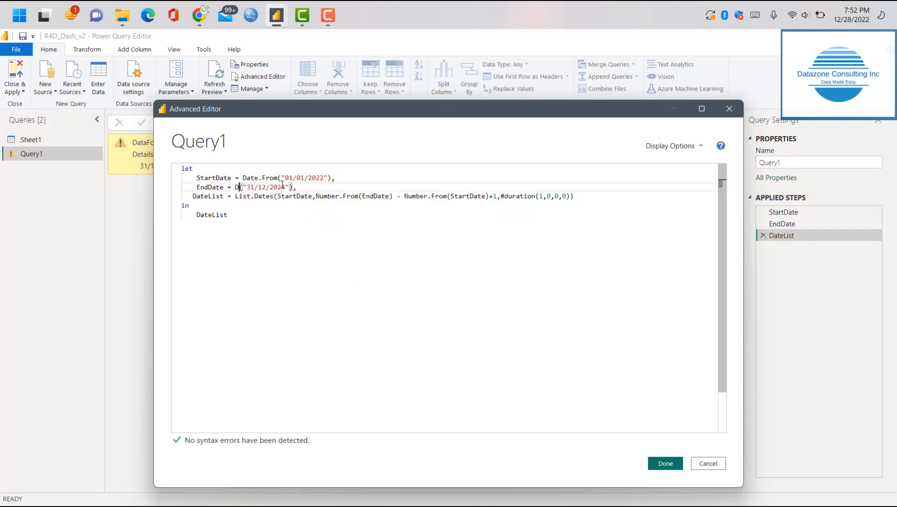
text(rom)
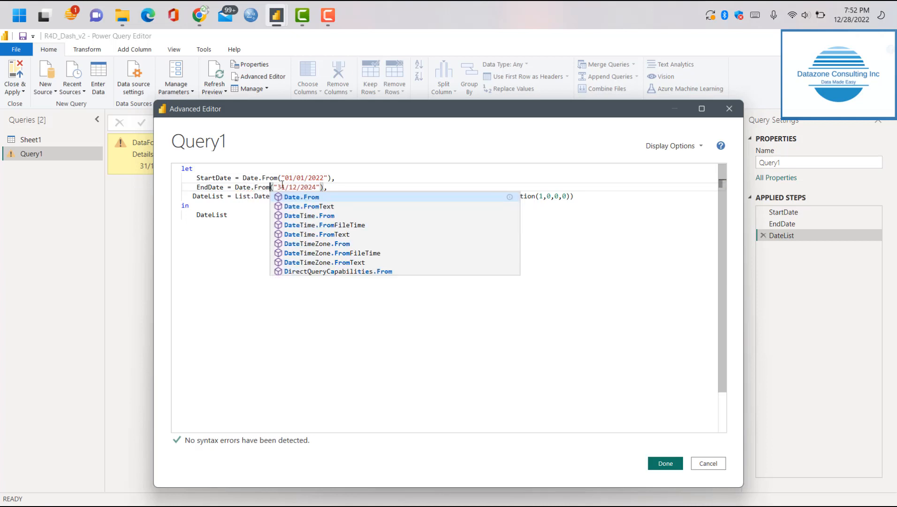
key(Escape)
click(290, 254)
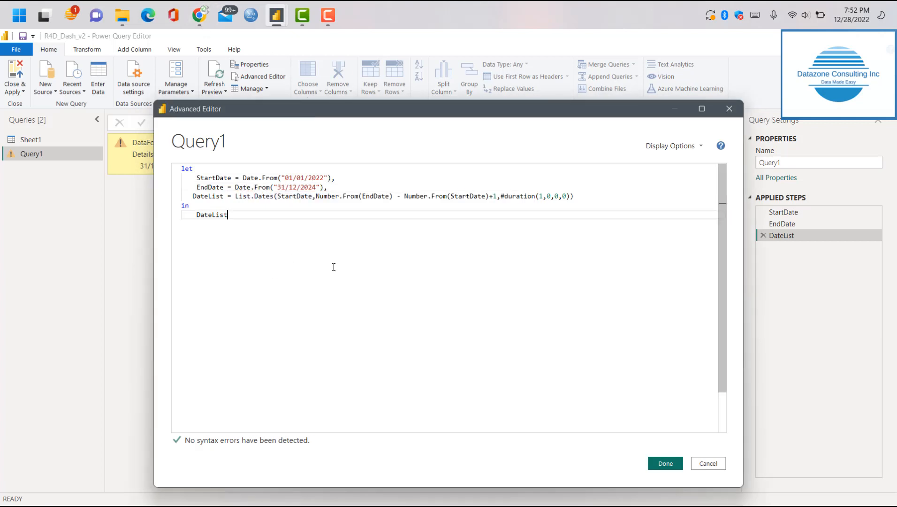
click(666, 463)
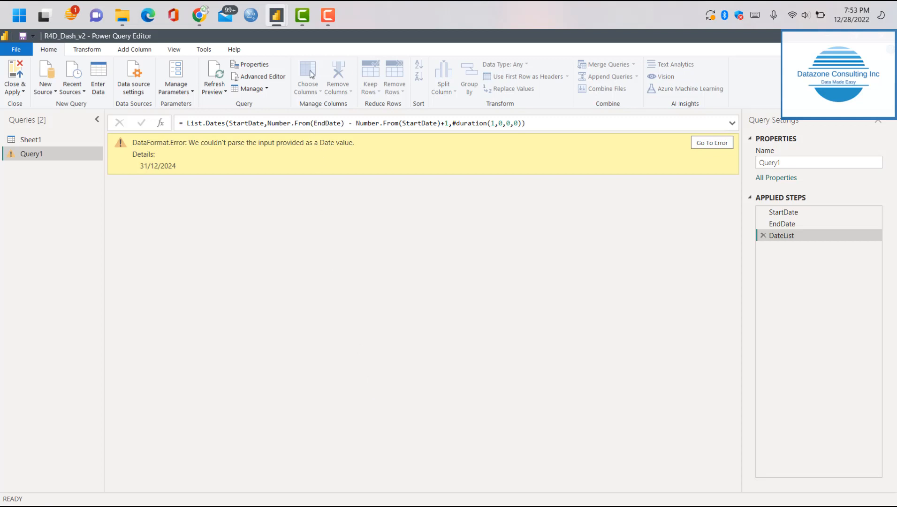
click(276, 78)
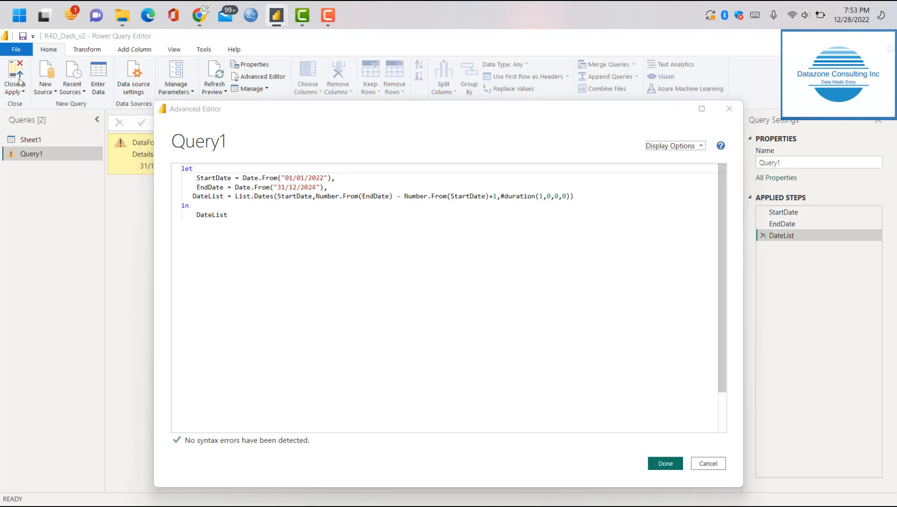
click(665, 464)
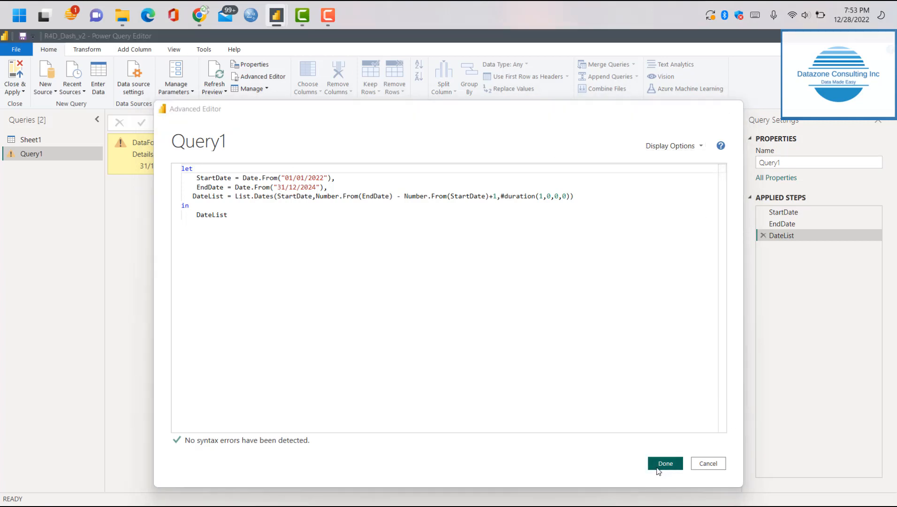
Check the current file's locale for import and its available English variants, and close the options without changing the setting
click(19, 52)
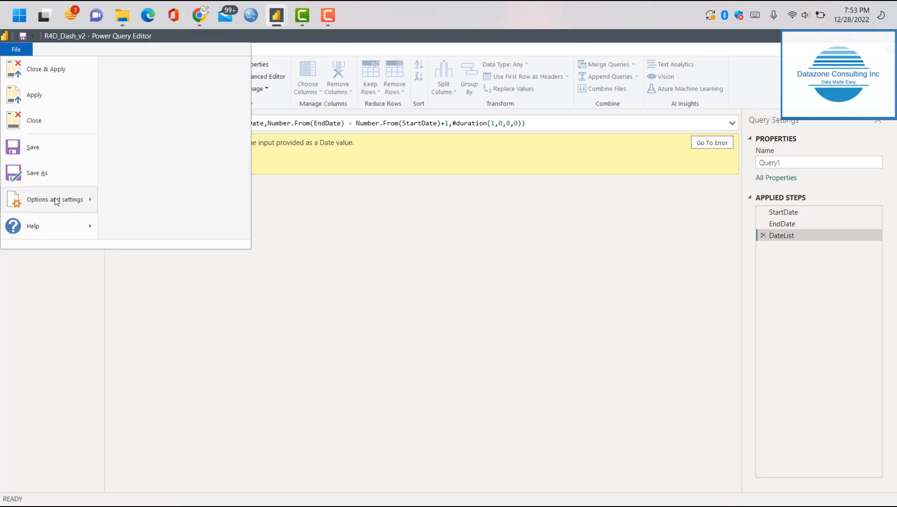
mouse_move(56, 199)
click(165, 90)
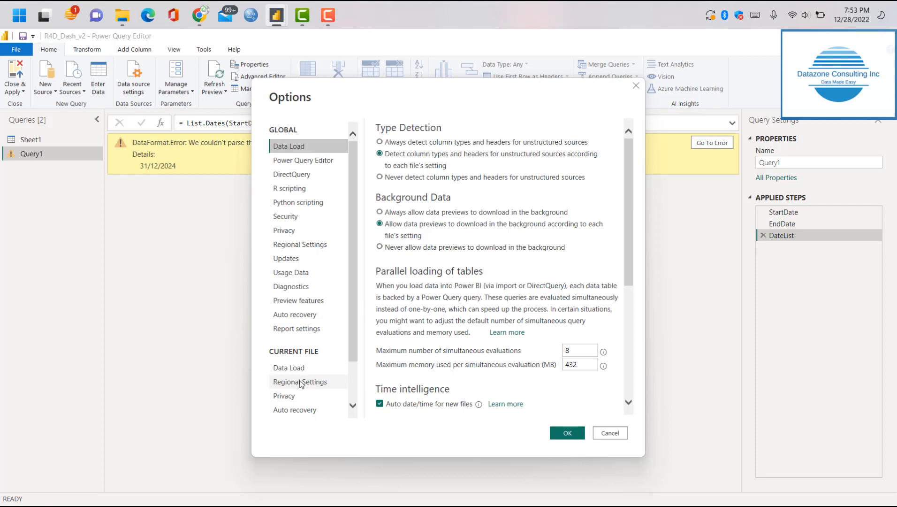
click(303, 381)
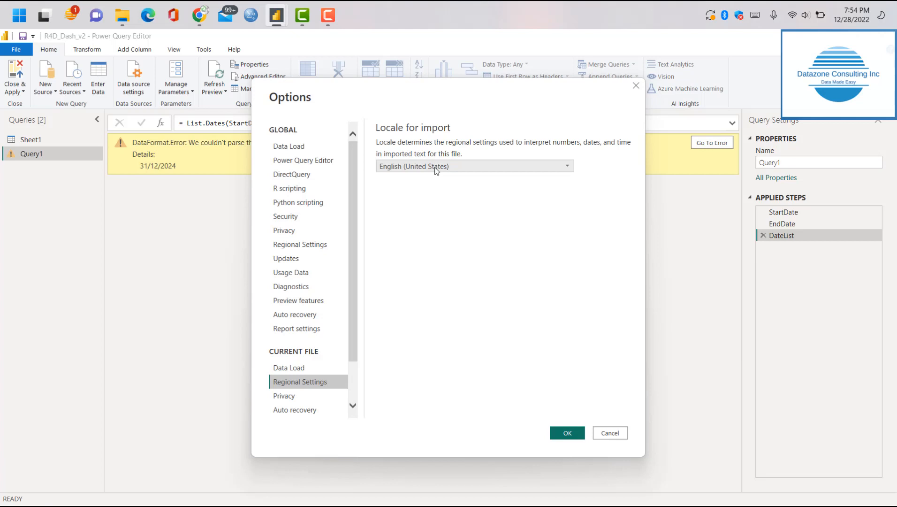
click(436, 170)
scroll(469, 362, down, 2)
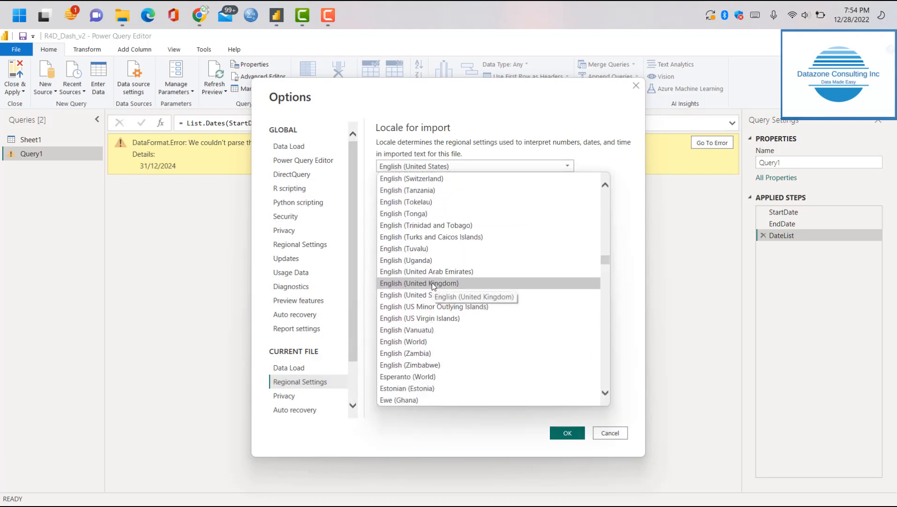
click(669, 481)
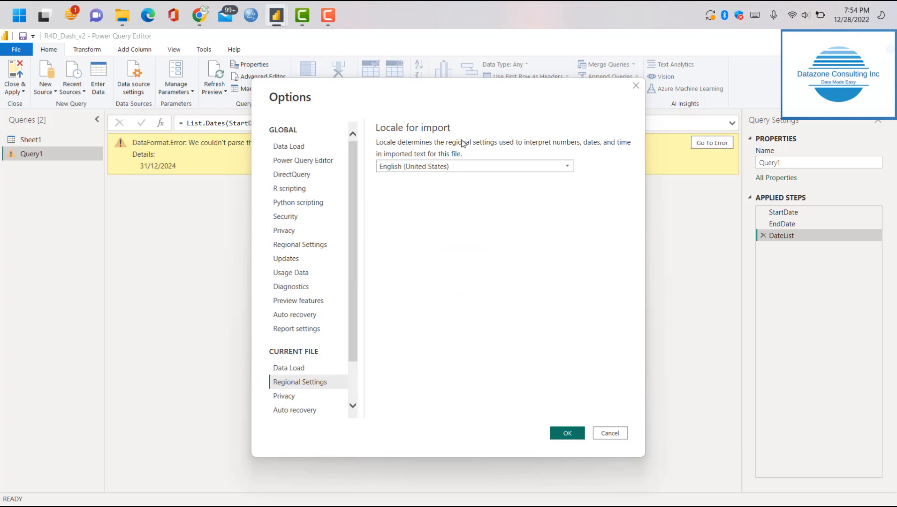
click(605, 434)
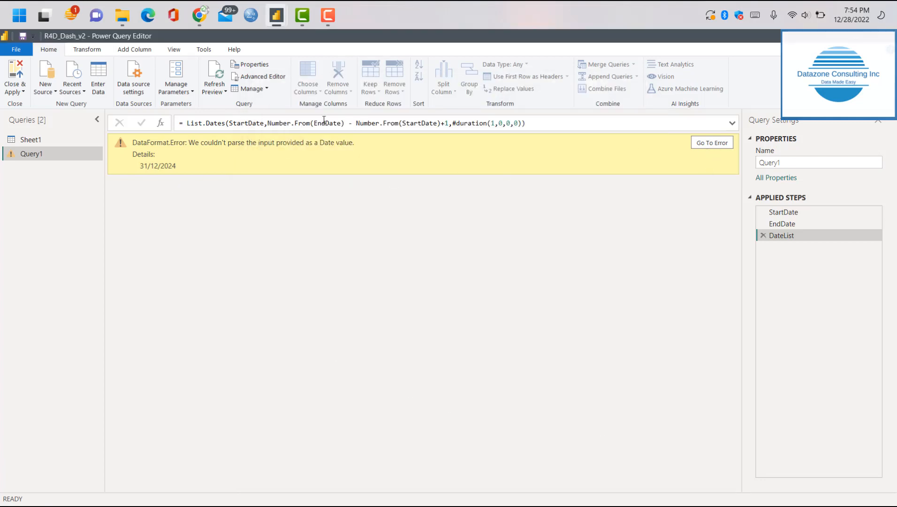
Trace the error to the EndDate step, change its date to "12/31/2024" in Query1's full M code, and apply the code
click(702, 144)
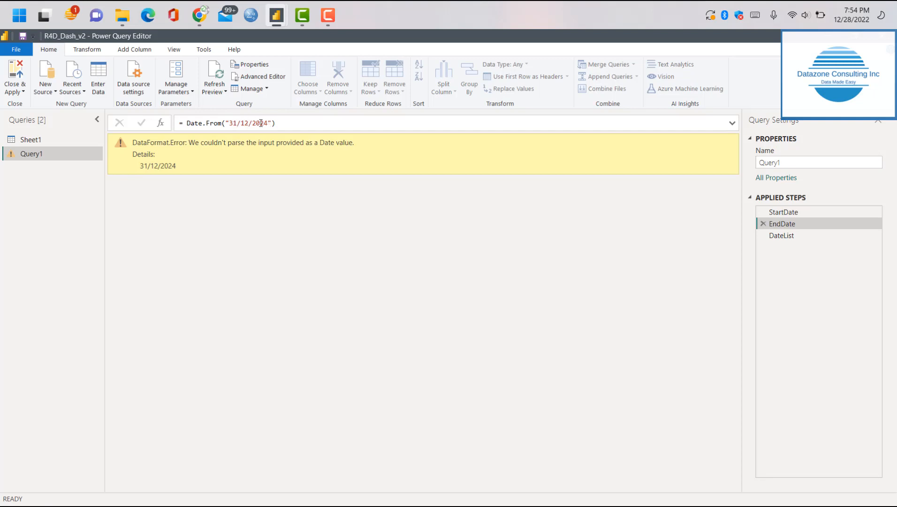
click(261, 78)
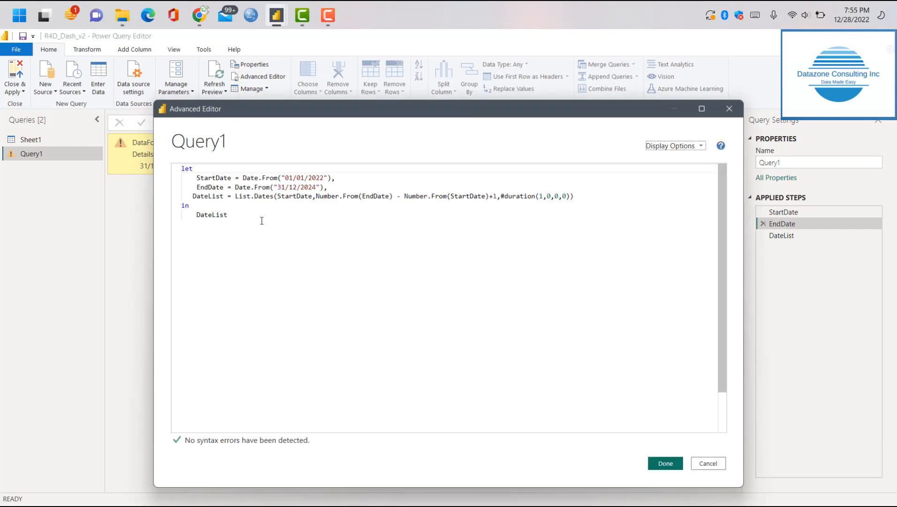
click(285, 188)
double_click(285, 188)
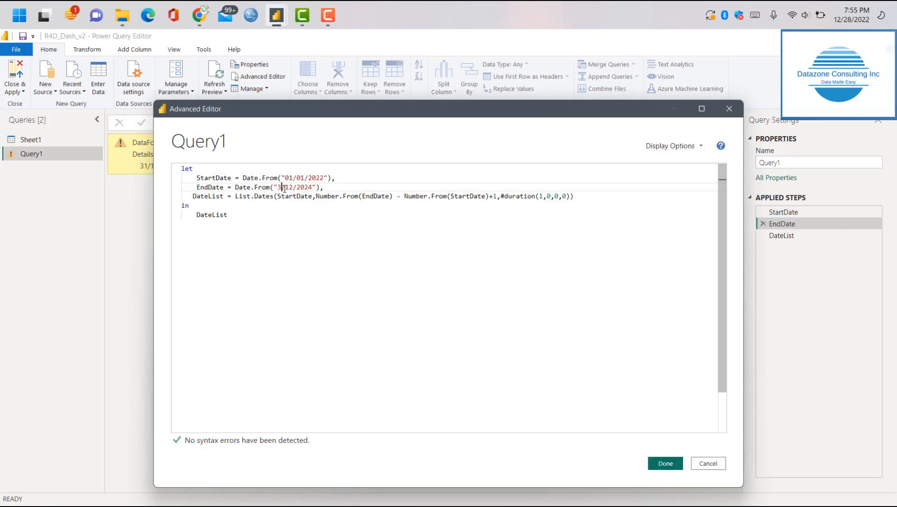
text(12)
double_click(294, 187)
text(31)
click(661, 464)
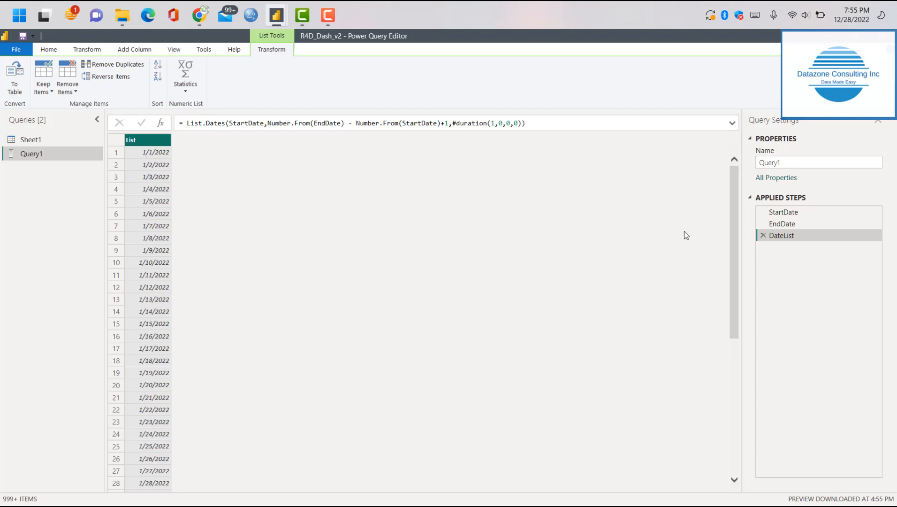
Convert the generated date list to a table with no delimiter and extra columns shown as errors
drag(733, 224, 733, 150)
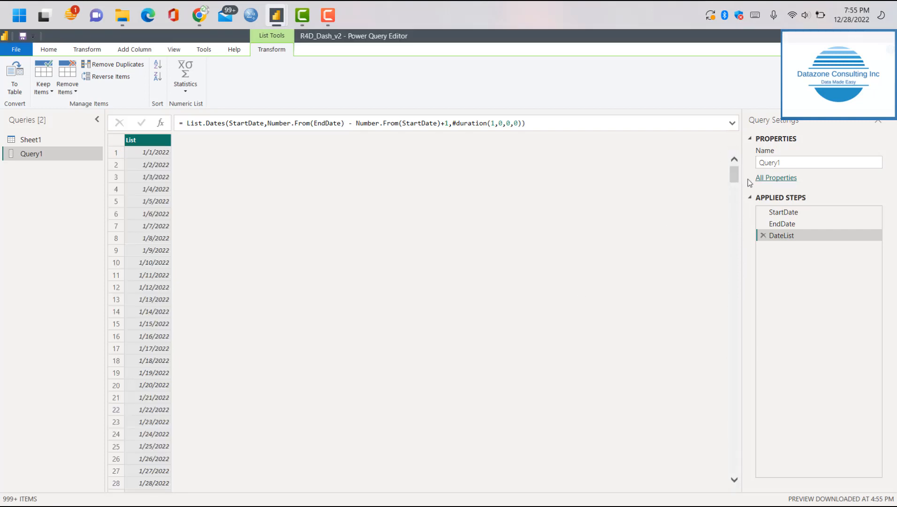
drag(734, 175, 781, 187)
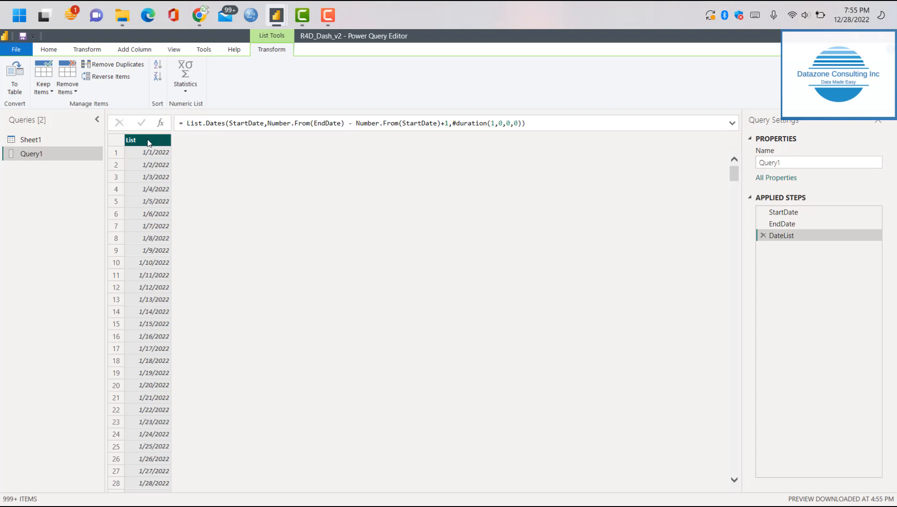
click(16, 85)
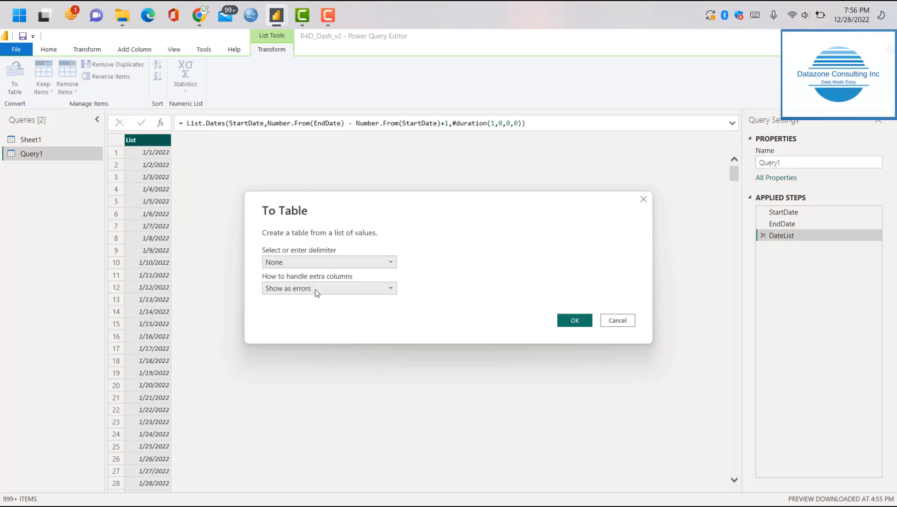
click(573, 321)
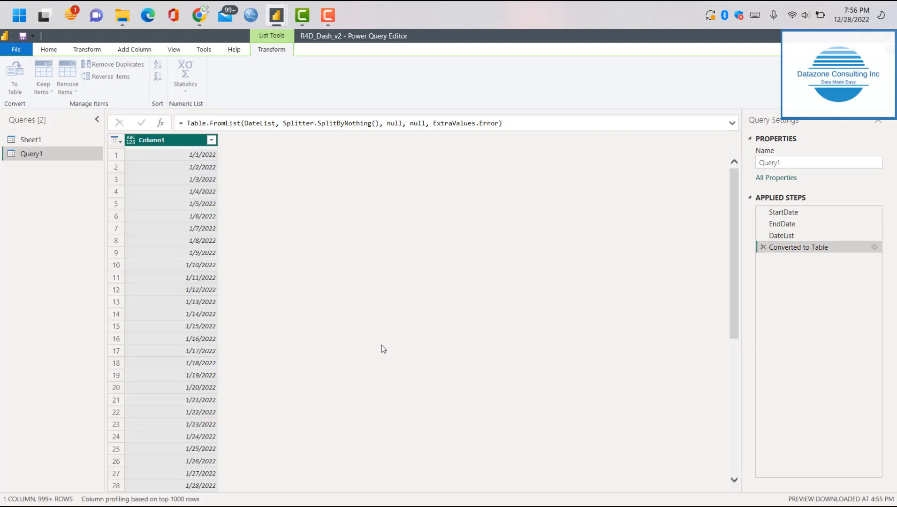
Rename Column1 to FullDateList and set its data type to Date
double_click(156, 145)
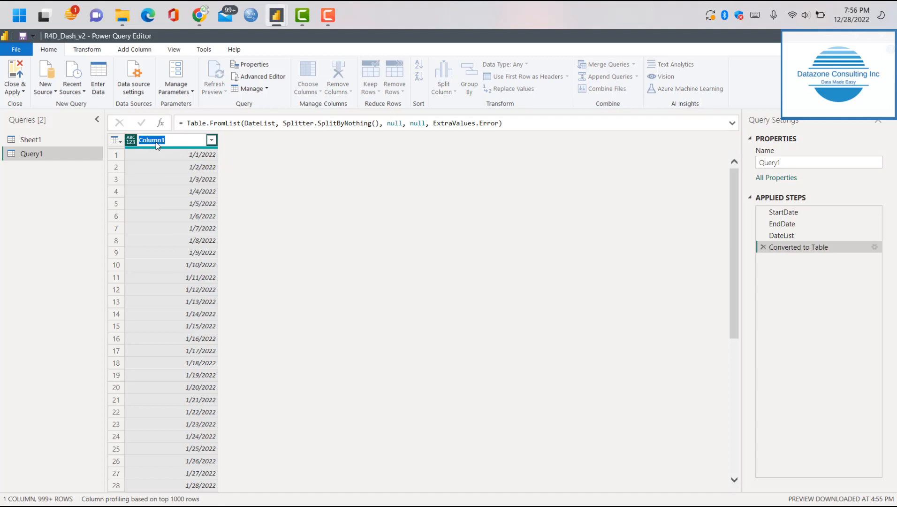
text(DateList)
click(141, 140)
text(Full)
key(Return)
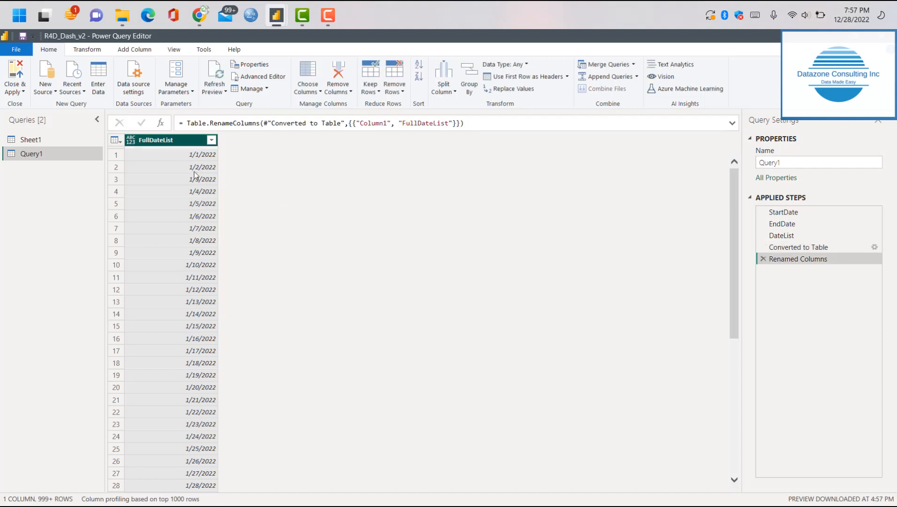
click(127, 138)
click(151, 216)
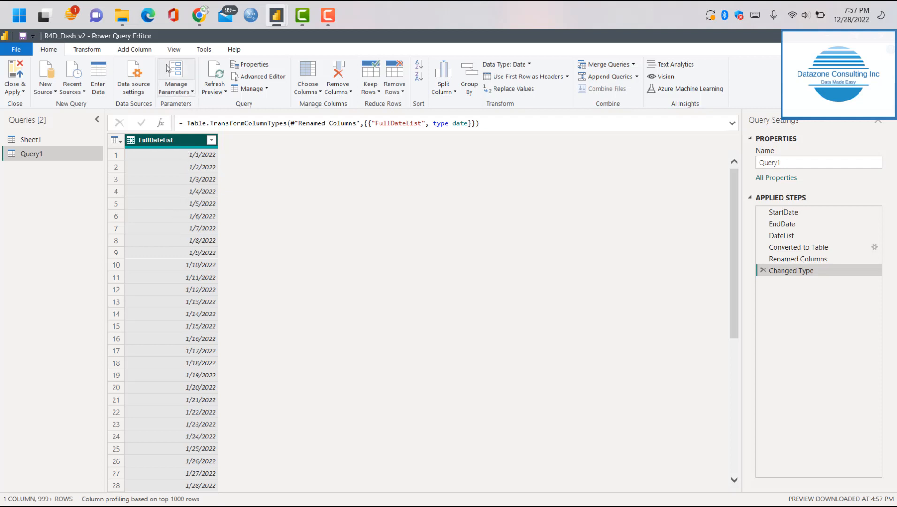
Add a Year column and a Month number column derived from FullDateList
click(136, 50)
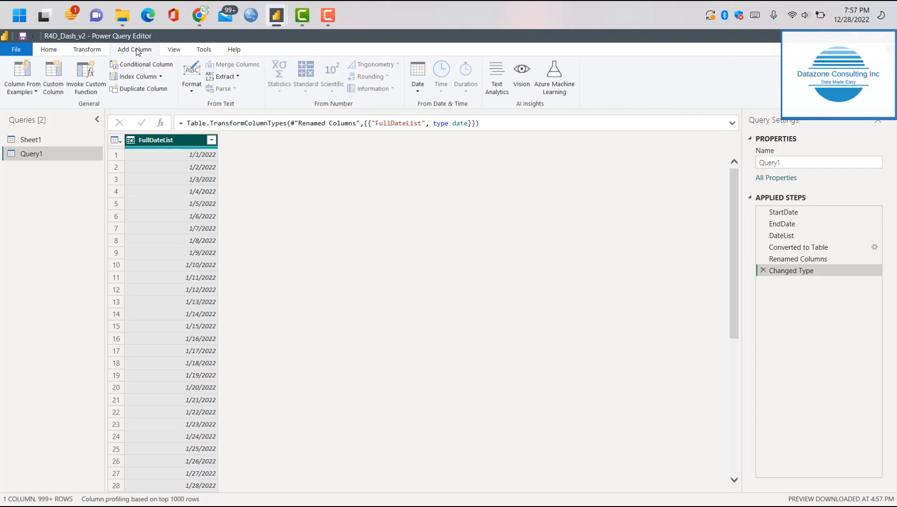
click(416, 89)
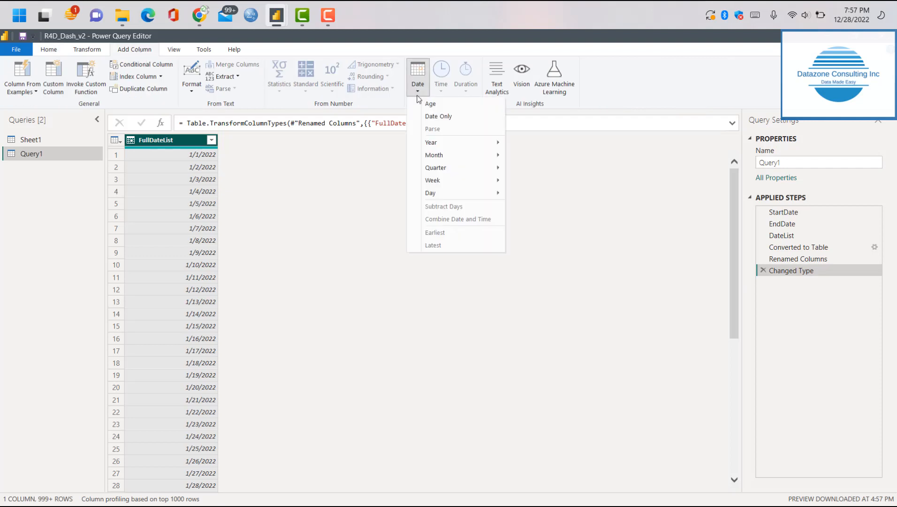
mouse_move(440, 145)
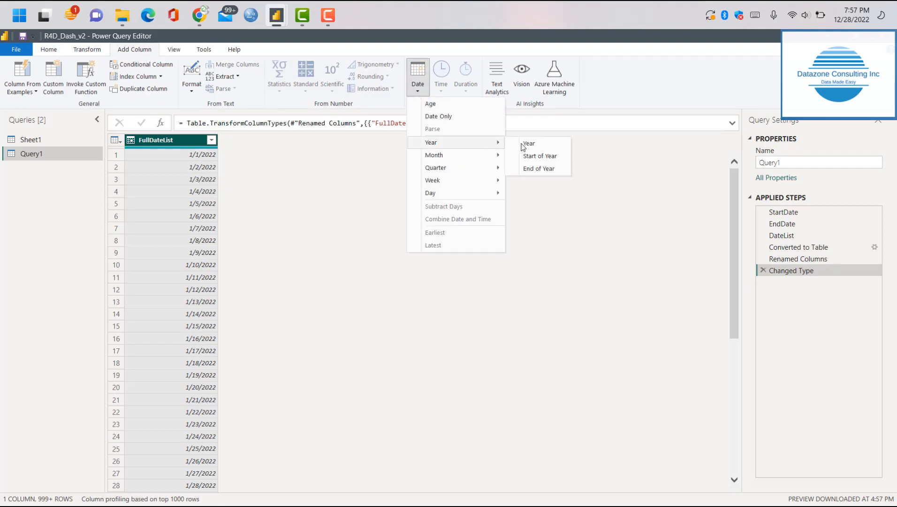
click(540, 149)
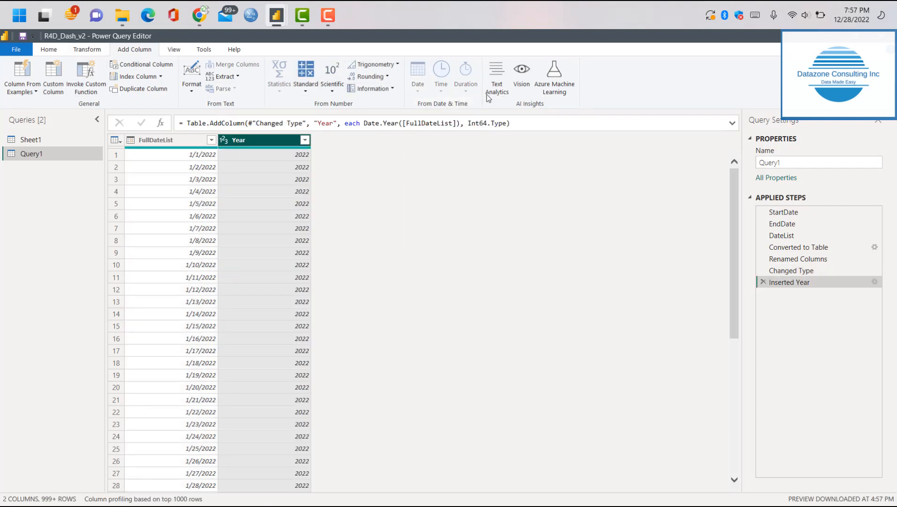
click(167, 140)
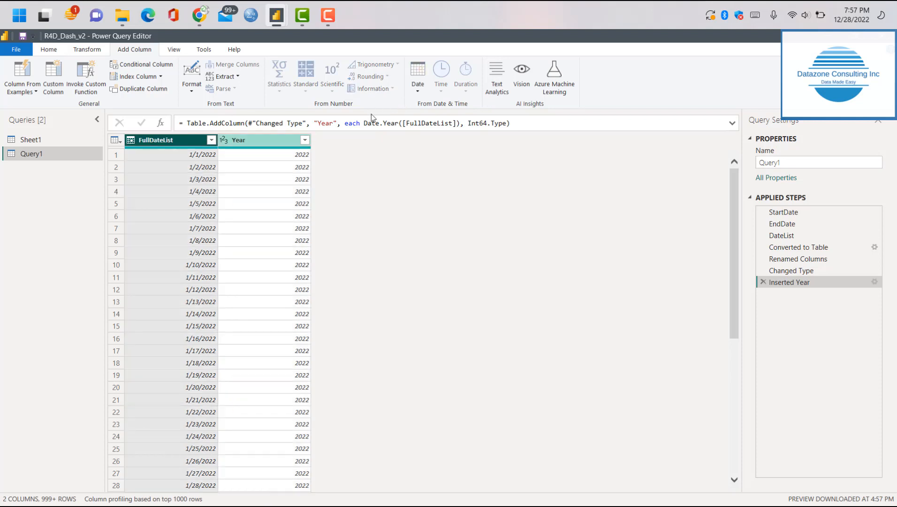
click(416, 84)
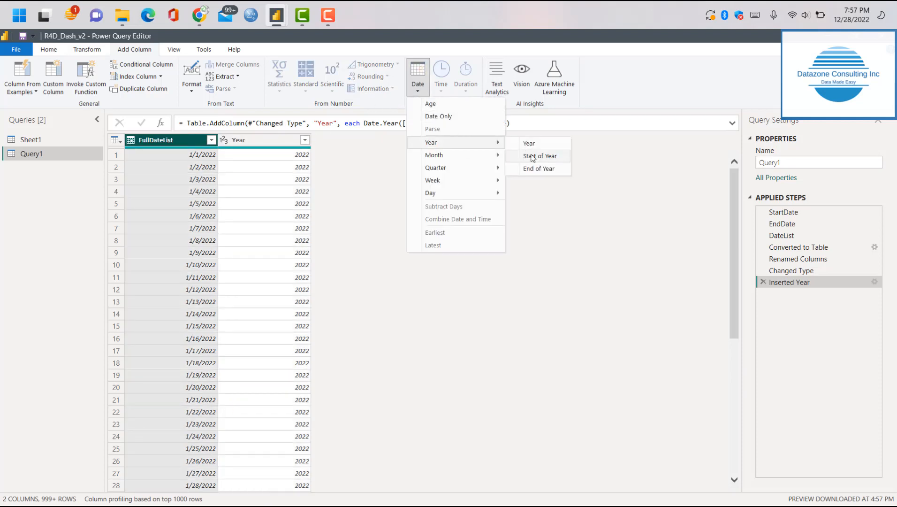
mouse_move(454, 155)
click(551, 160)
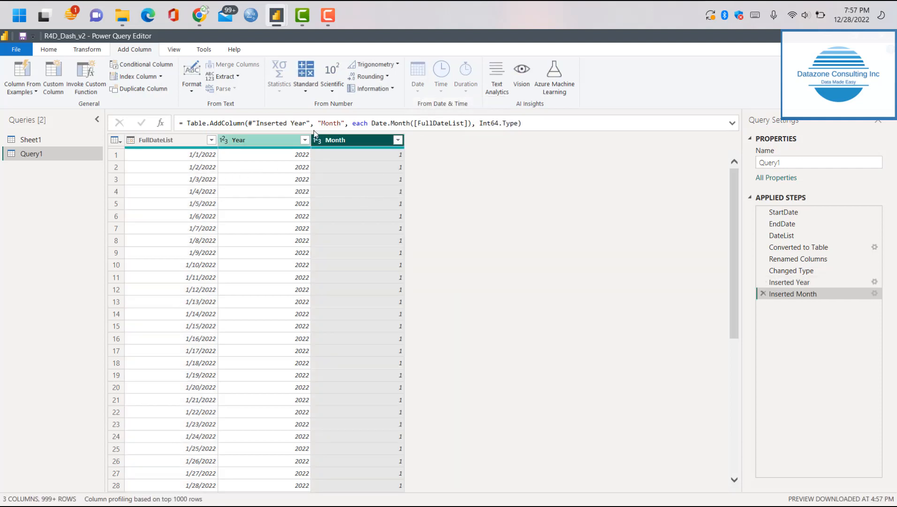
Add a Quarter of Year column and a Week of Year column derived from FullDateList
click(214, 138)
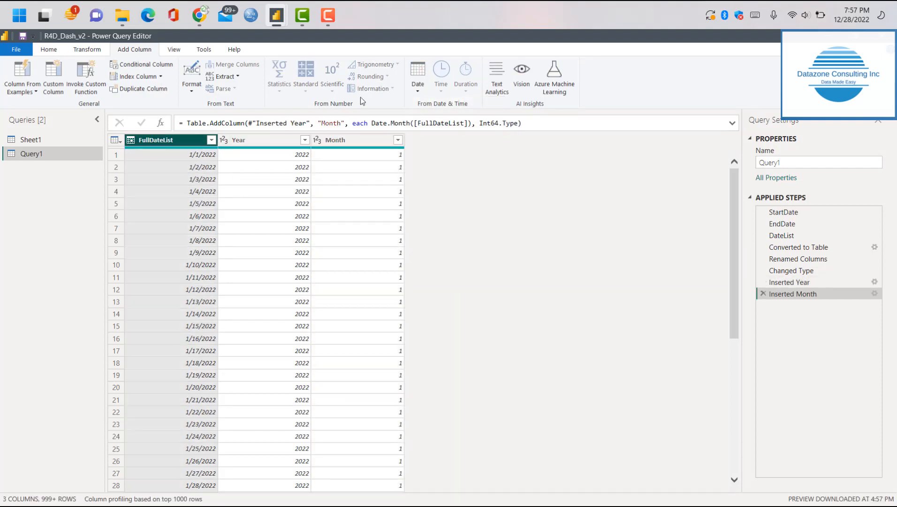
click(417, 80)
mouse_move(482, 168)
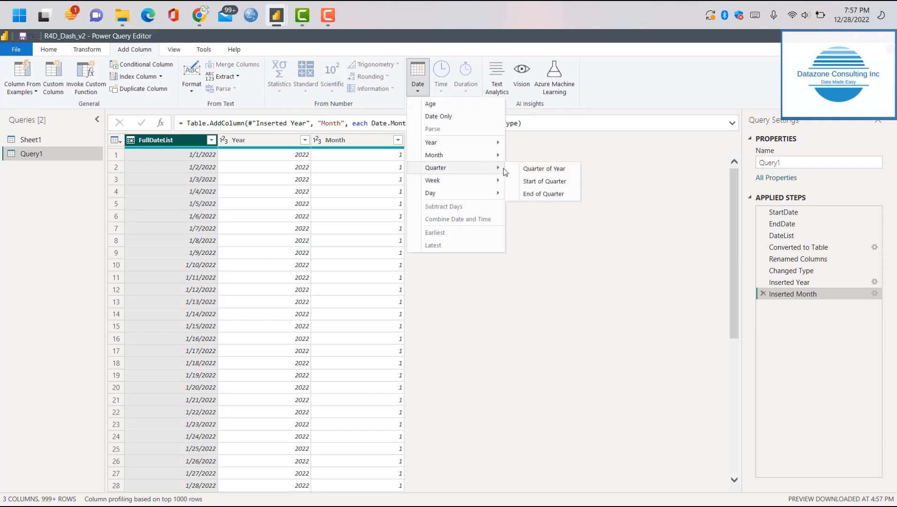
click(551, 170)
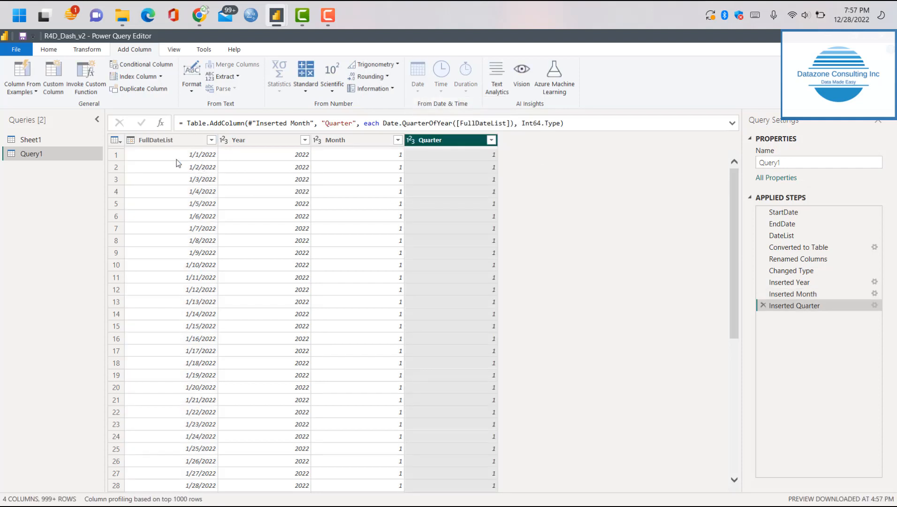
click(165, 142)
click(419, 84)
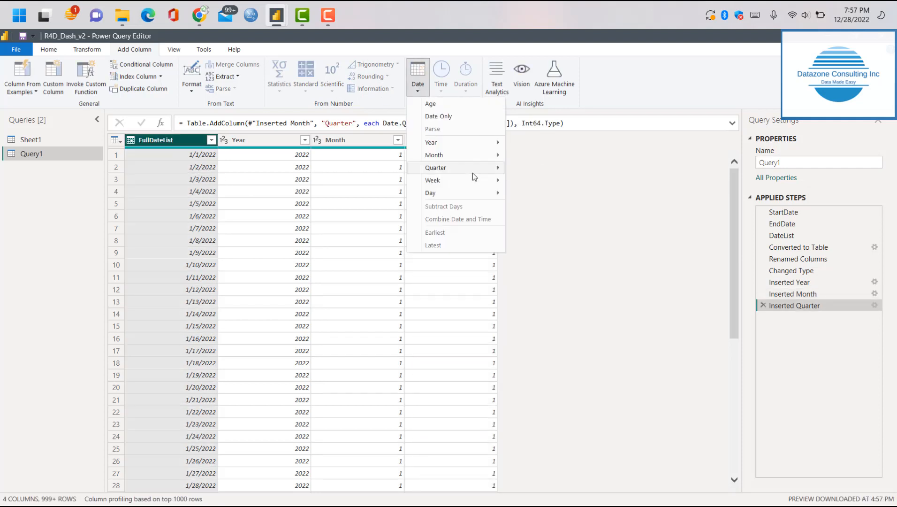
mouse_move(475, 180)
click(550, 180)
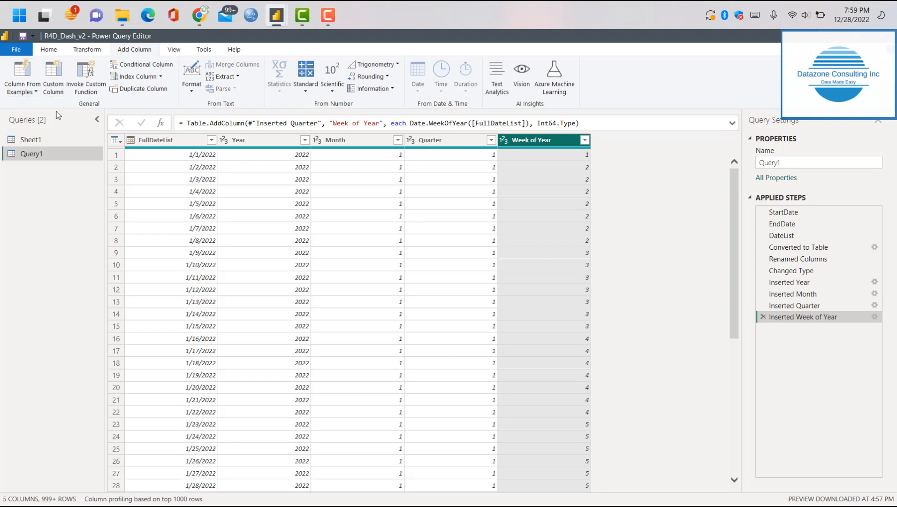
Start a new custom column and name it YM
click(53, 74)
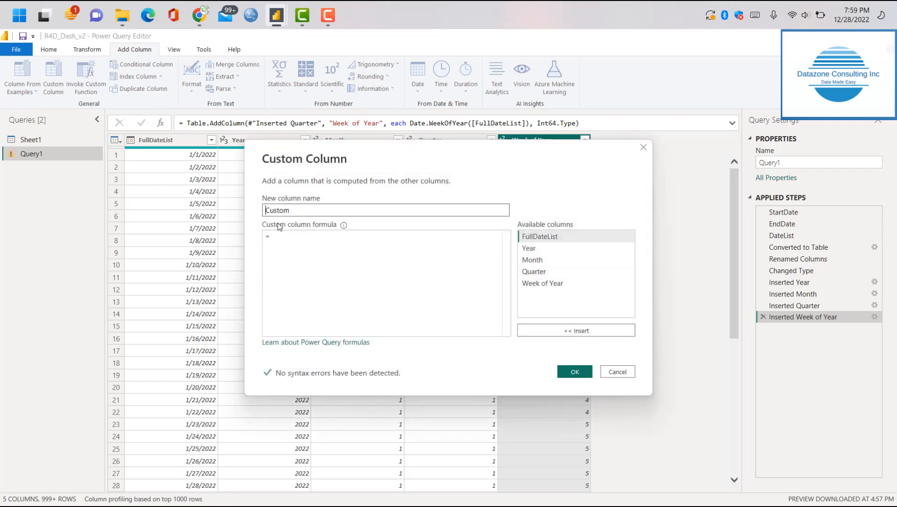
drag(310, 209, 126, 195)
text(Year)
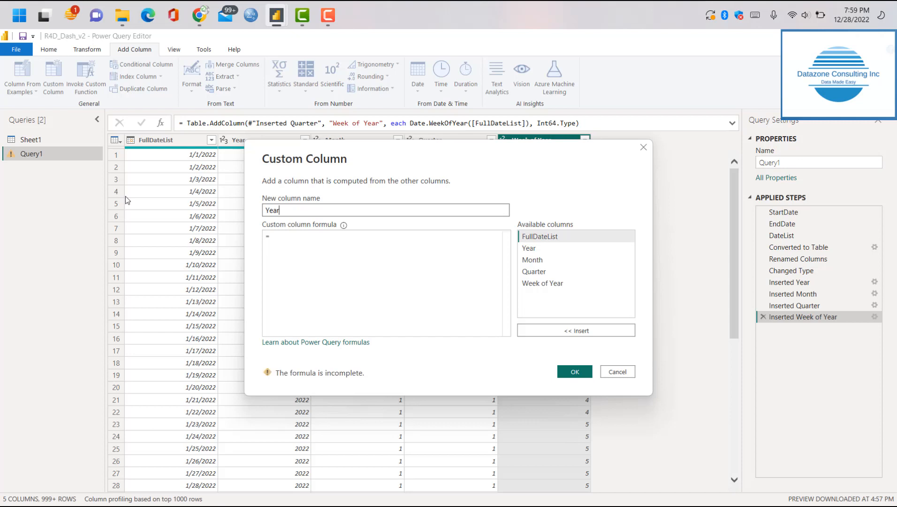
key(BackSpace)
key(BackSpace)
key(BackSpace)
text(M)
click(449, 277)
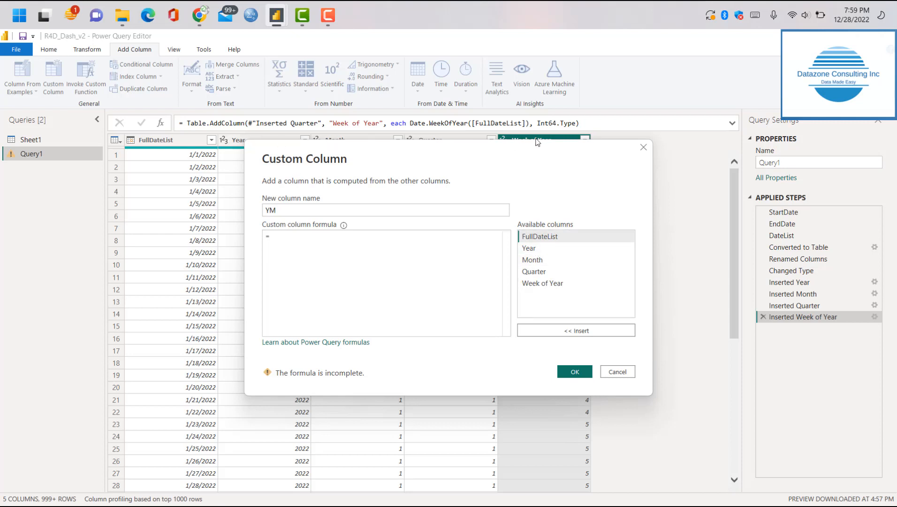
Enter the formula [Year]&[Month] for the YM custom column and add the column to the table
click(537, 251)
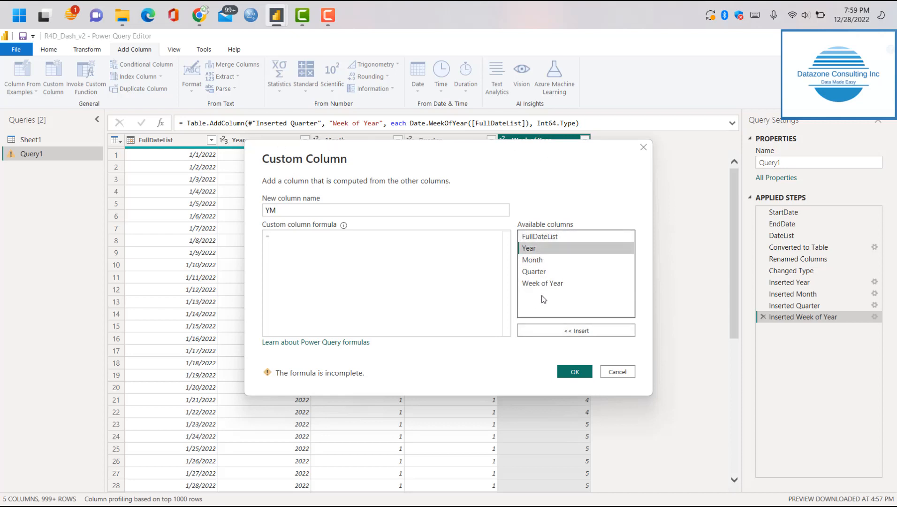
click(561, 329)
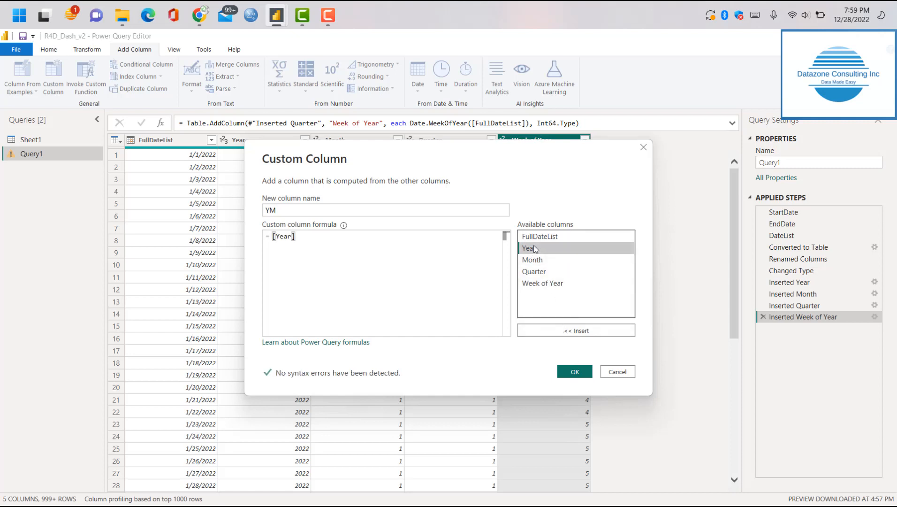
click(382, 240)
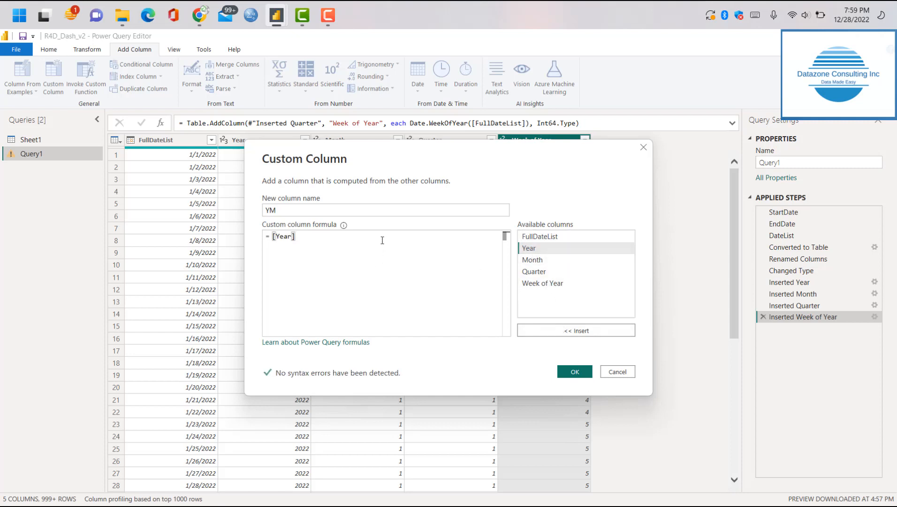
text(&)
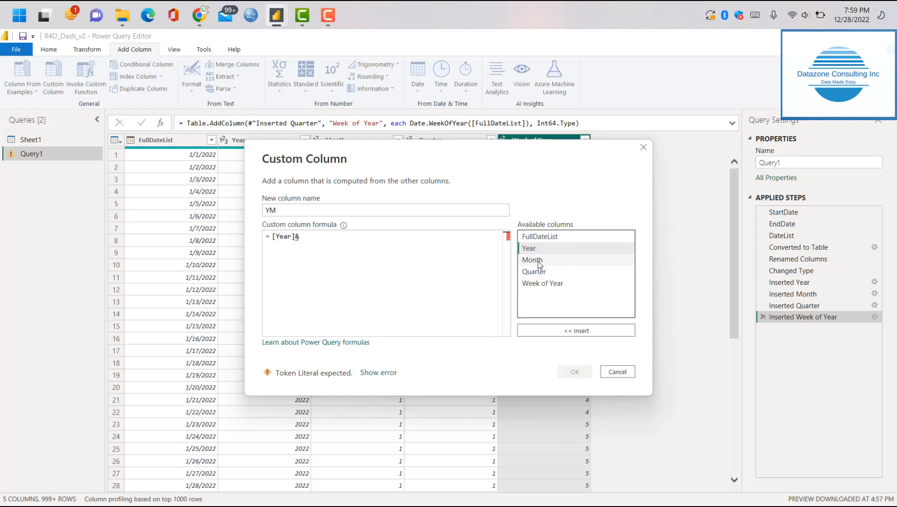
double_click(533, 260)
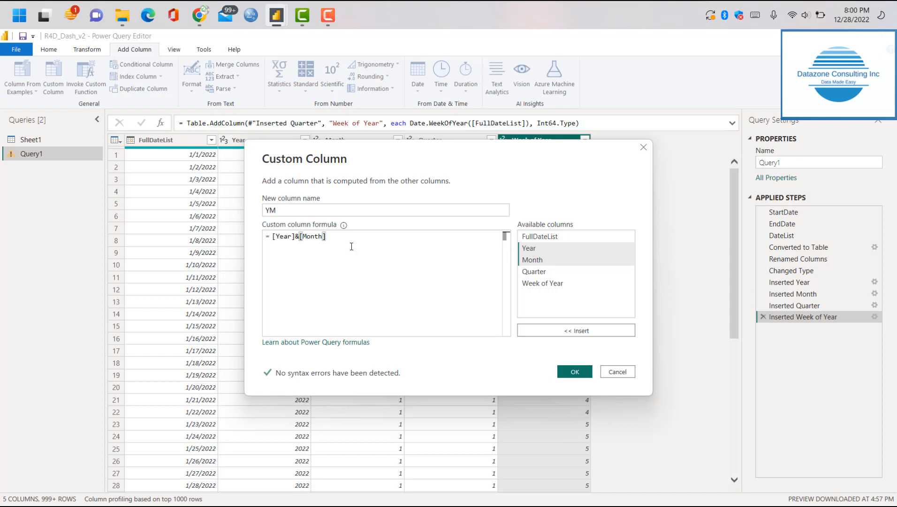
click(574, 372)
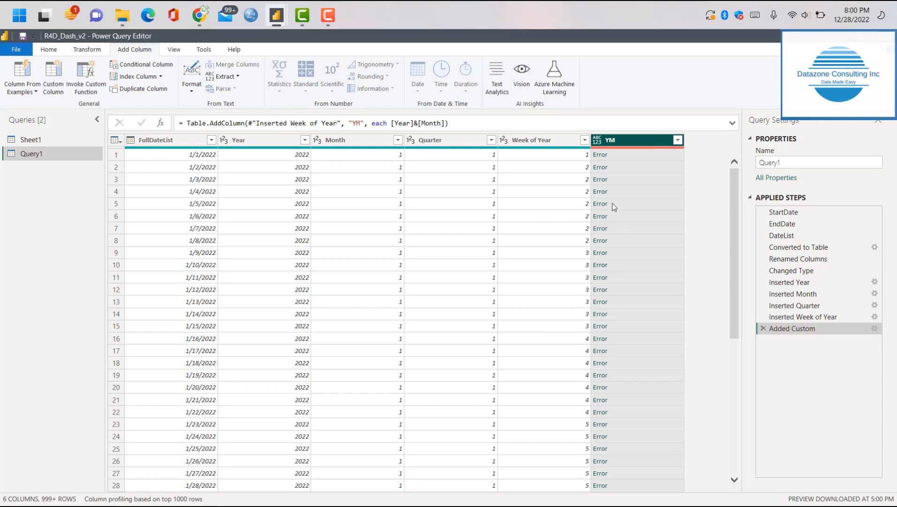
Examine the first YM error at its source step and check the data types of the Year, Month and Quarter columns
mouse_move(624, 147)
click(601, 155)
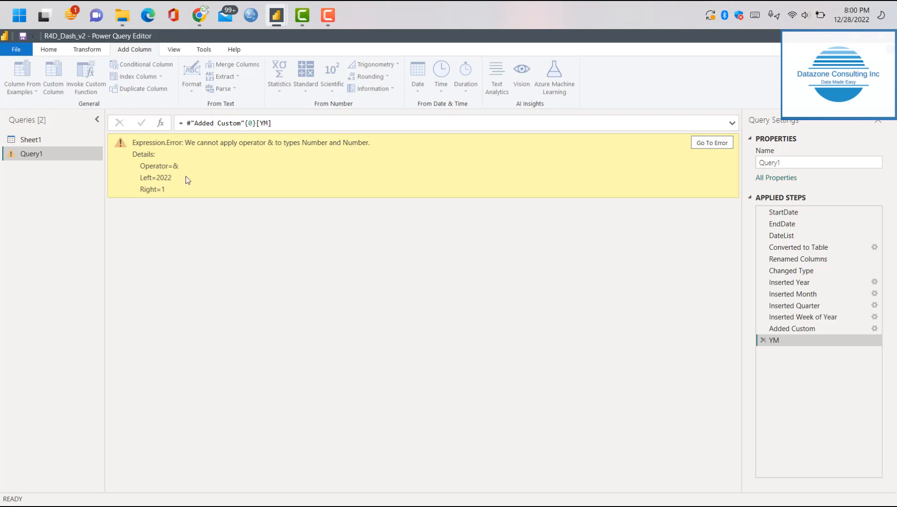
click(708, 143)
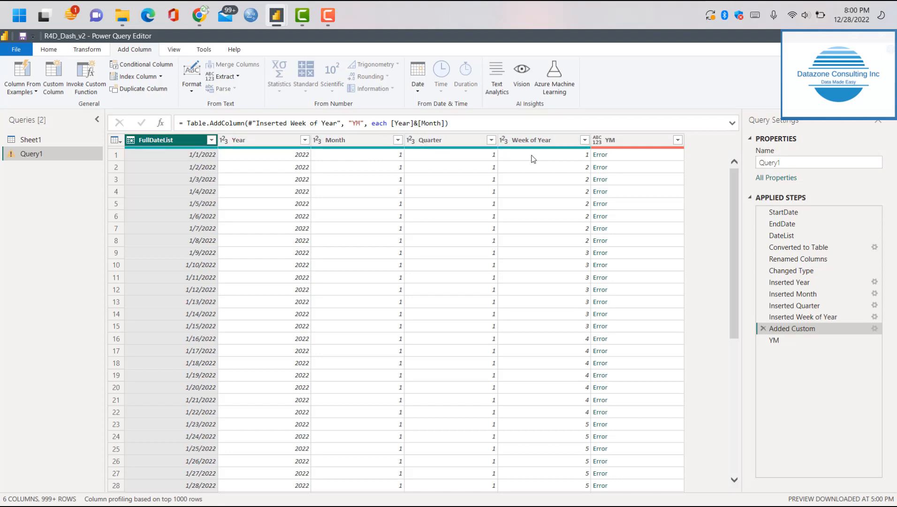
click(225, 140)
click(318, 141)
click(408, 140)
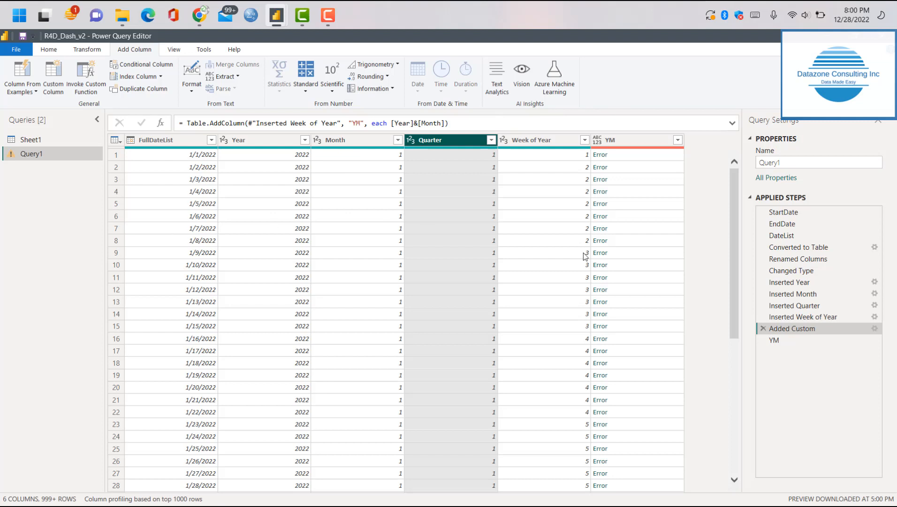
Edit the Added Custom step's YM formula so that the Year column is wrapped as Text.From([Year])
click(875, 329)
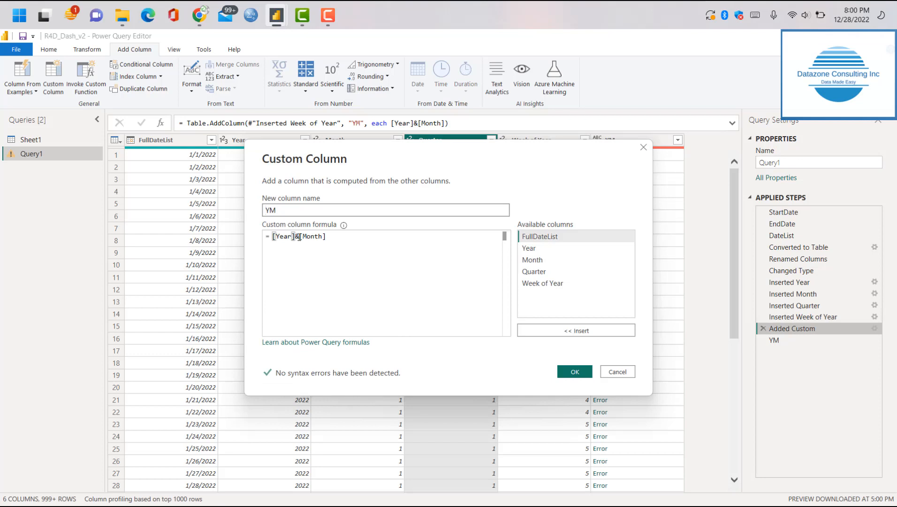
click(299, 237)
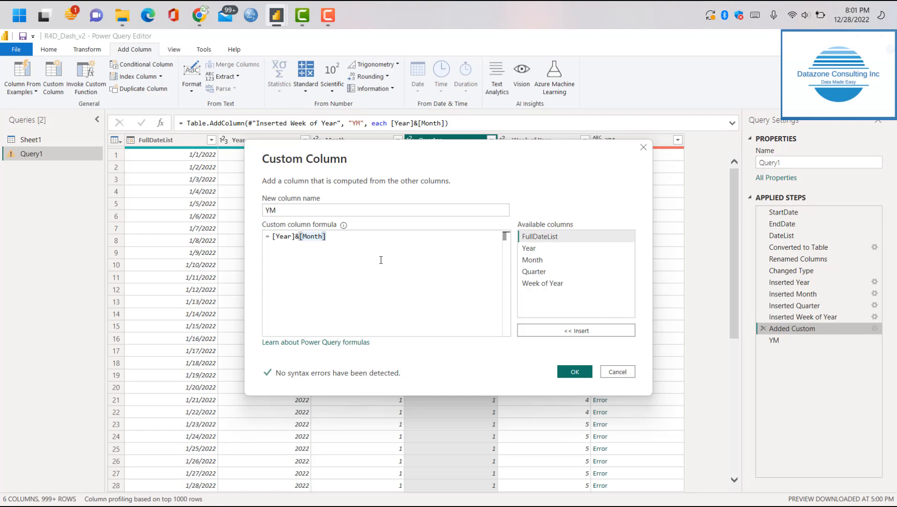
click(273, 236)
text(Text.From)
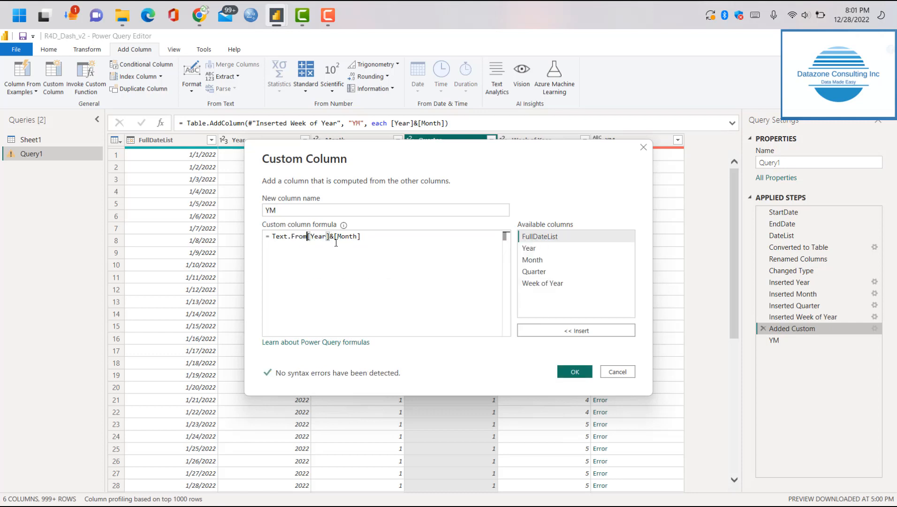
text(()
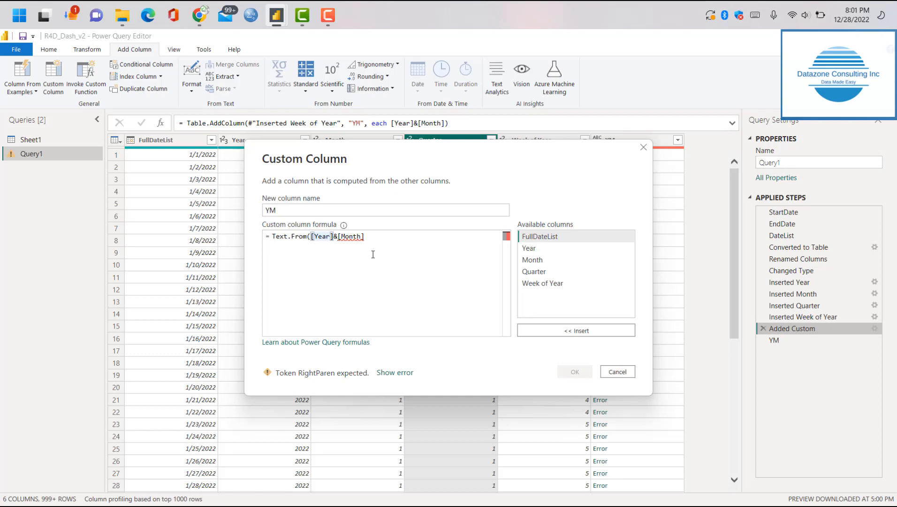
key(Right)
key(Right)
key(Right)
key(Right)
key(Right)
key(Right)
text()&)
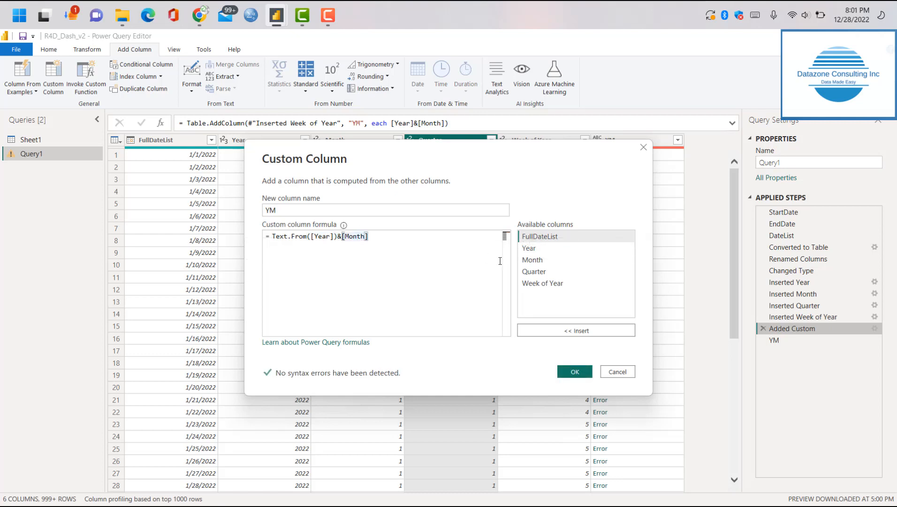
text(Text.From)
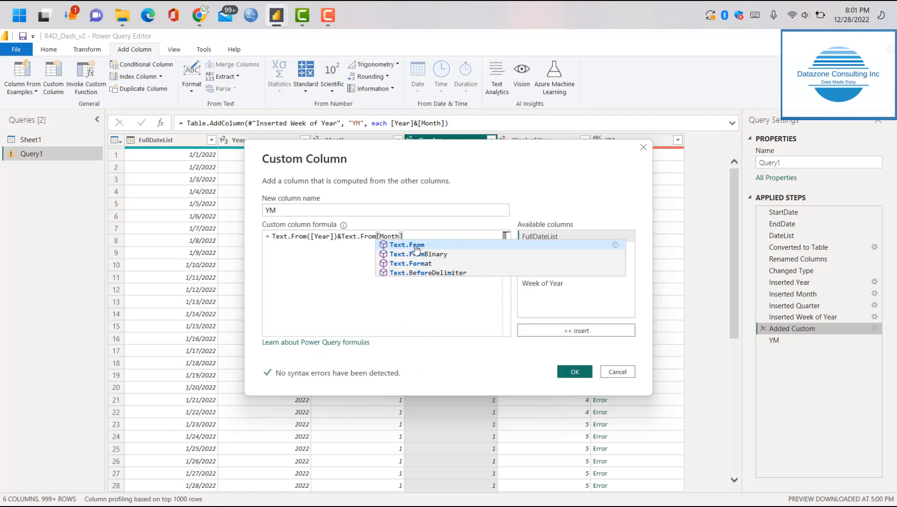
Wrap the Month part of the YM formula as Text.From([Month]) and apply the revised formula to the column
key(Escape)
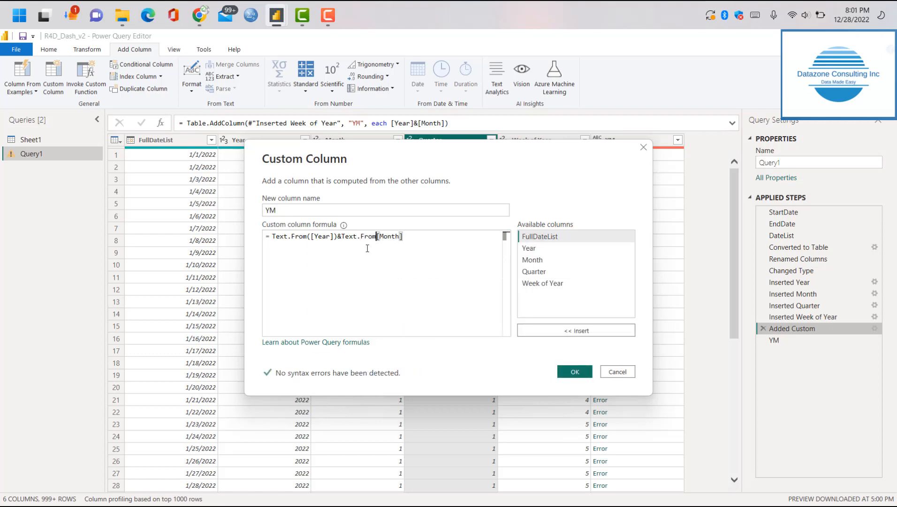
text(()
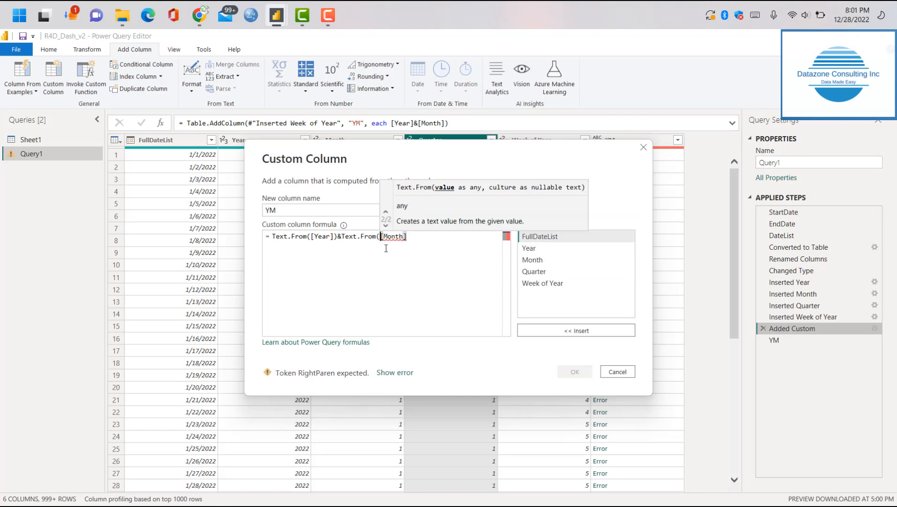
click(431, 240)
text())
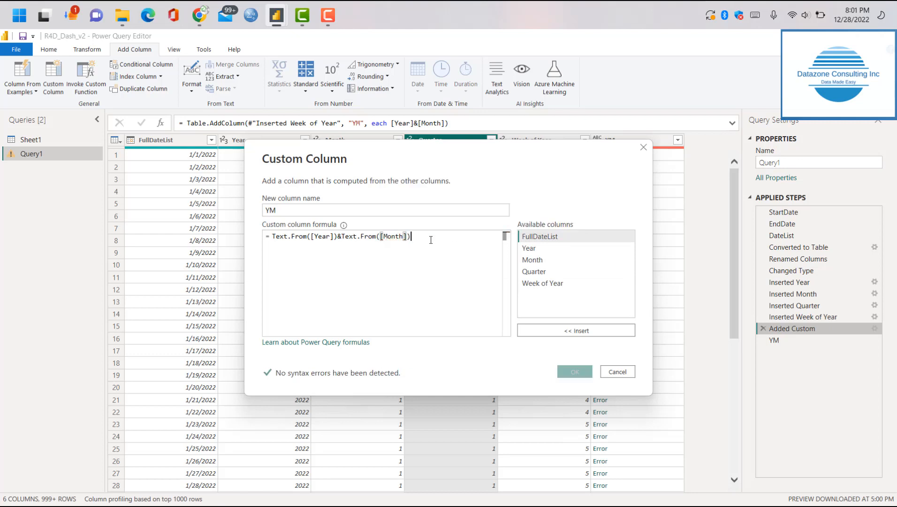
click(565, 374)
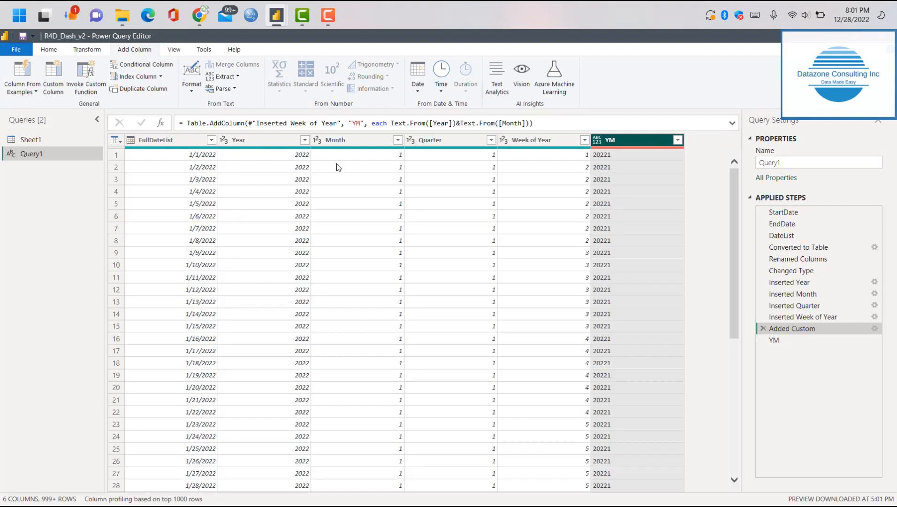
Insert the literal "M" between the year and month parts, making the YM formula Text.From([Year])&"M"&Text.From([Month]), and apply it
scroll(661, 425, down, 10)
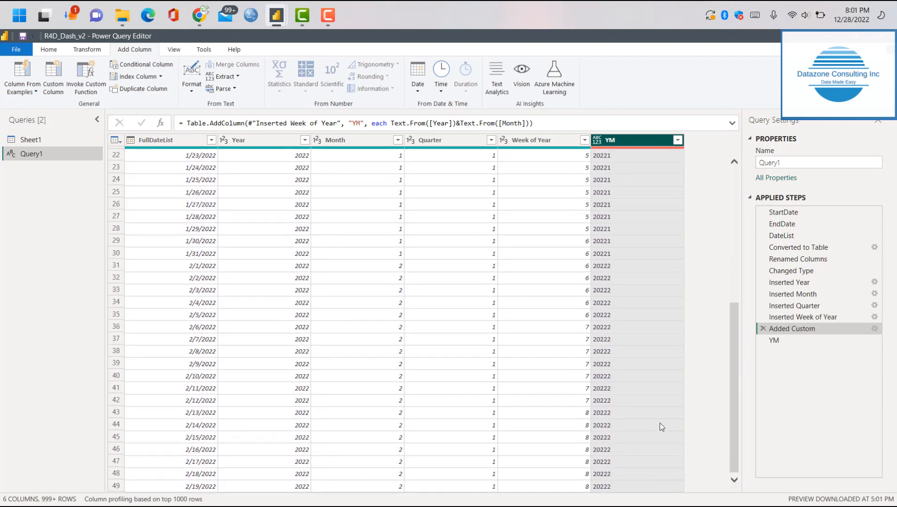
scroll(660, 422, down, 20)
scroll(660, 423, up, 18)
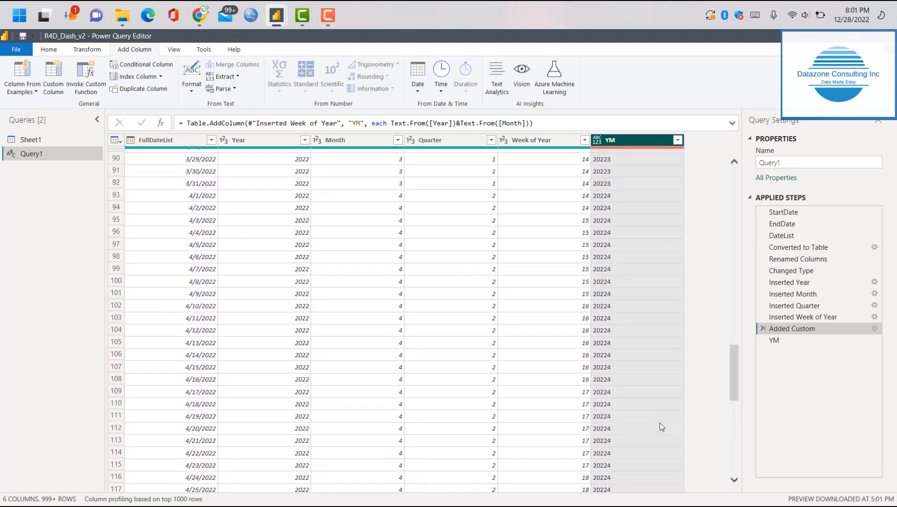
scroll(660, 423, up, 10)
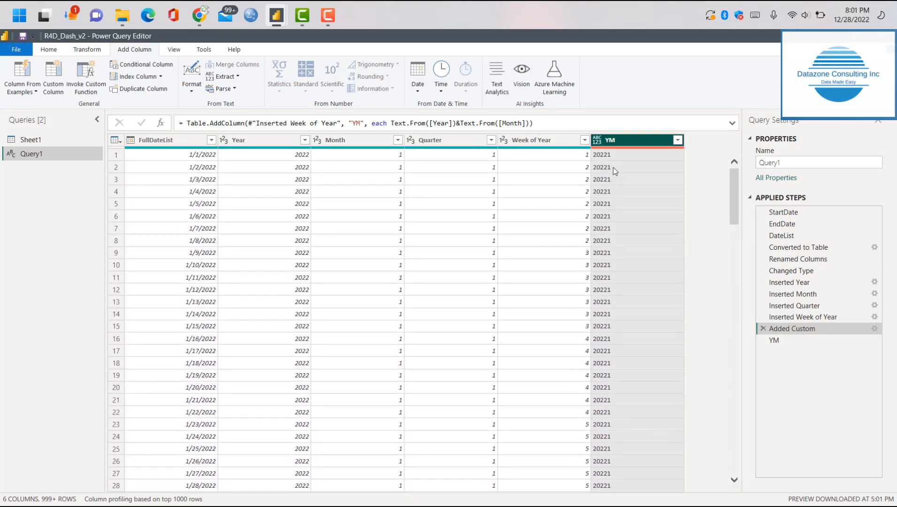
click(875, 328)
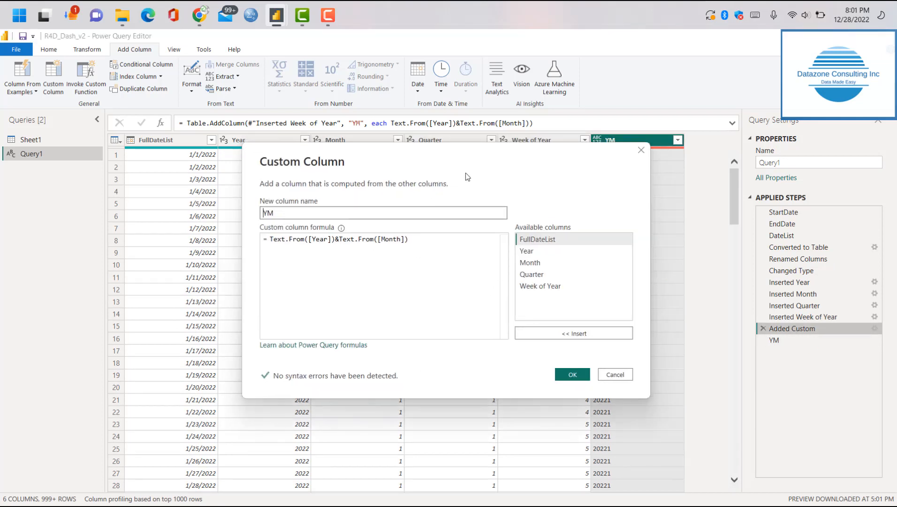
drag(475, 148, 473, 190)
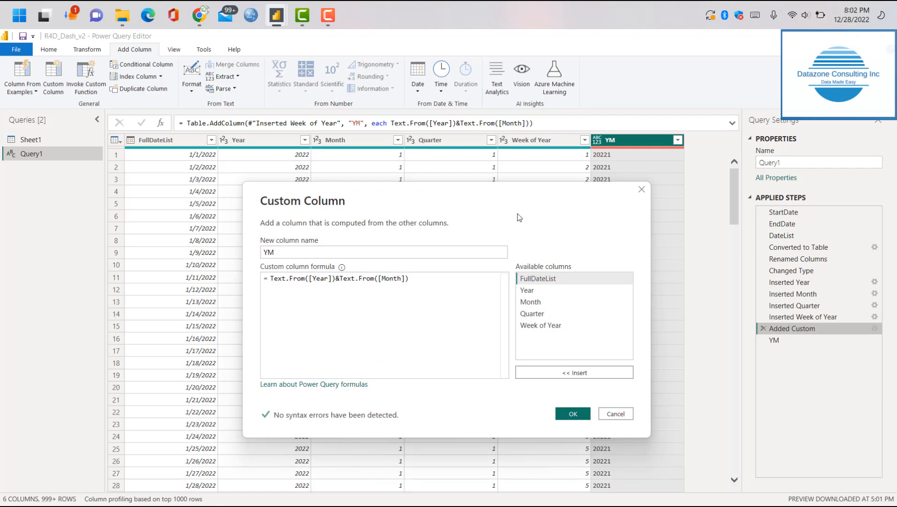
click(339, 279)
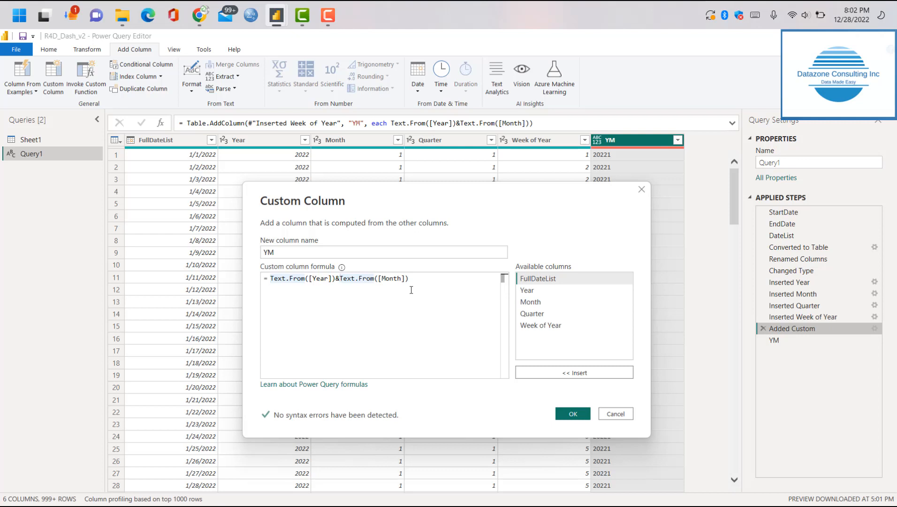
text(")
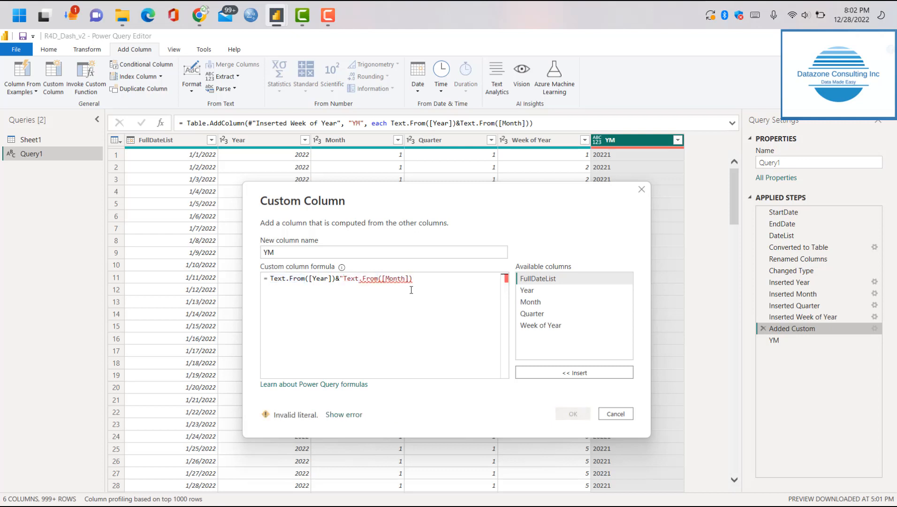
text(M")
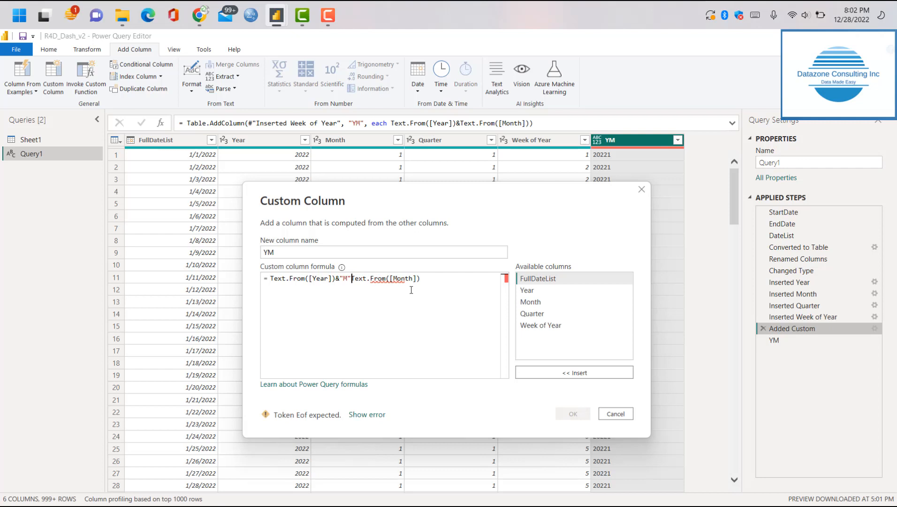
text(&)
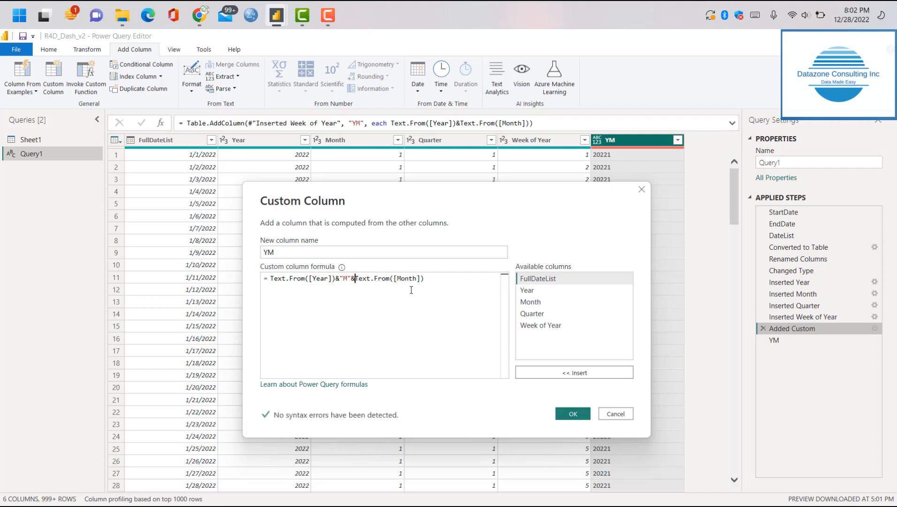
click(575, 414)
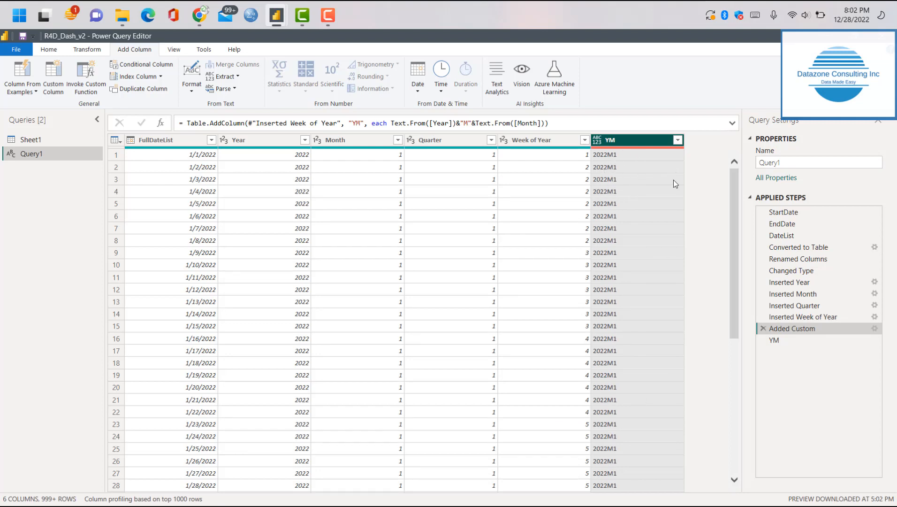
drag(754, 372, 727, 208)
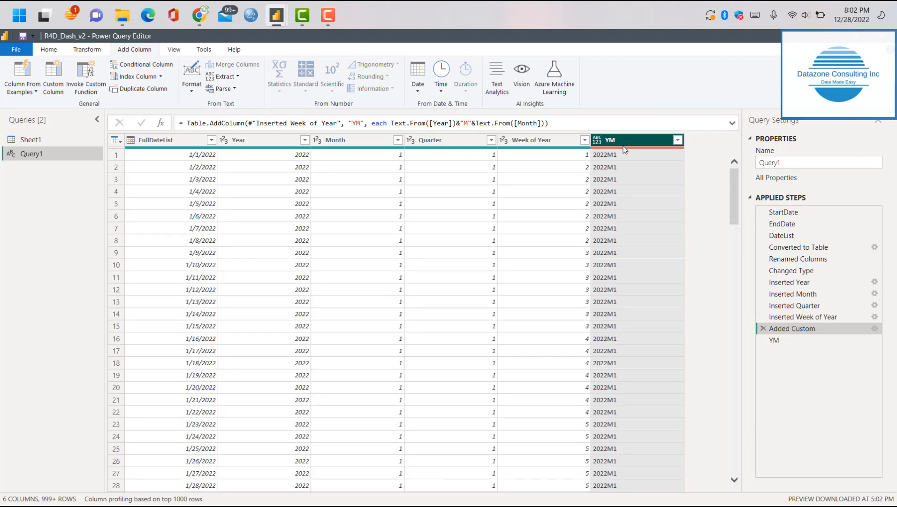
click(334, 20)
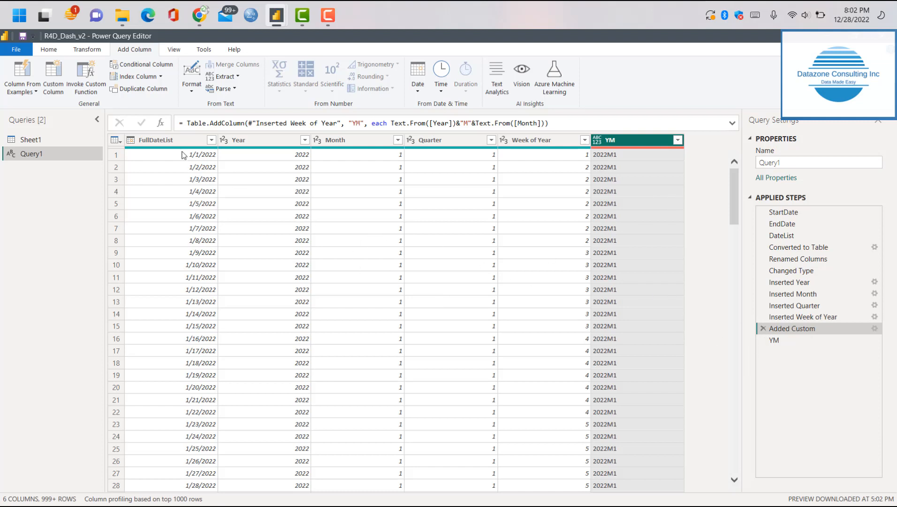
click(875, 329)
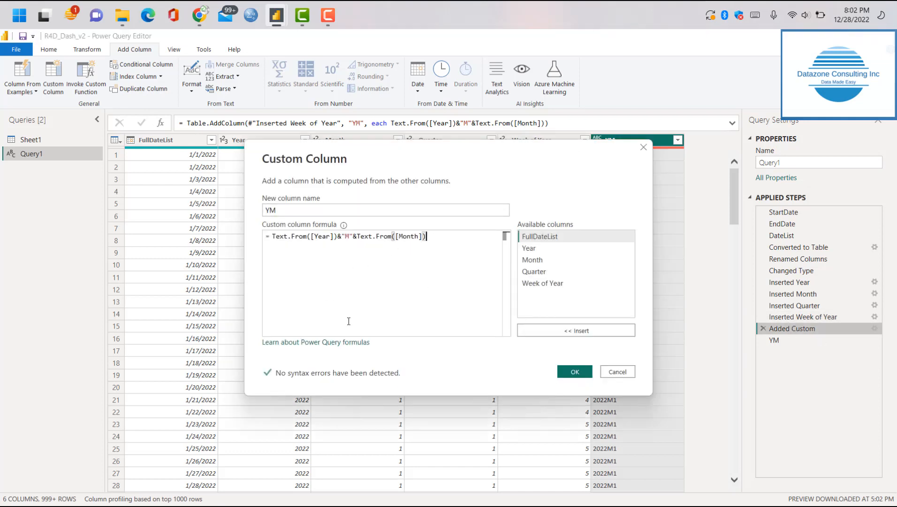
click(573, 372)
click(53, 76)
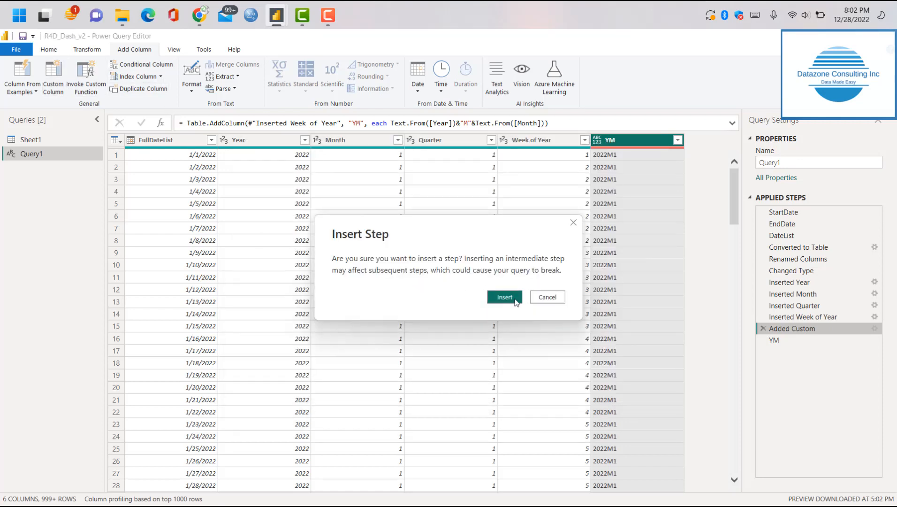
click(573, 223)
Delete the YM step that follows Added Custom from Query1's applied steps
click(788, 340)
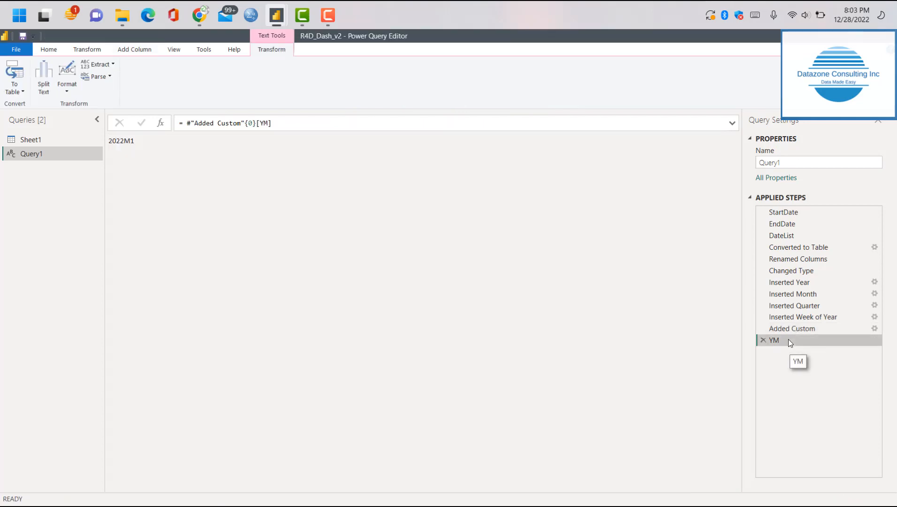
click(792, 329)
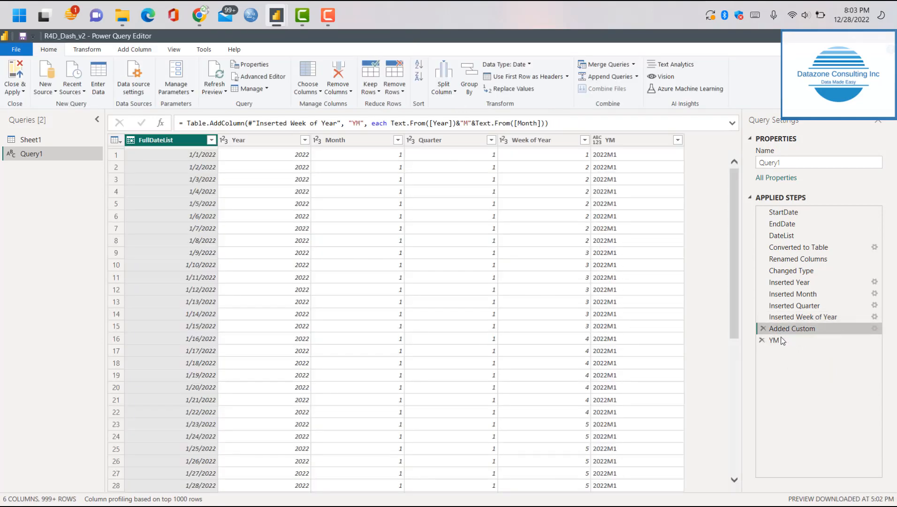
click(763, 340)
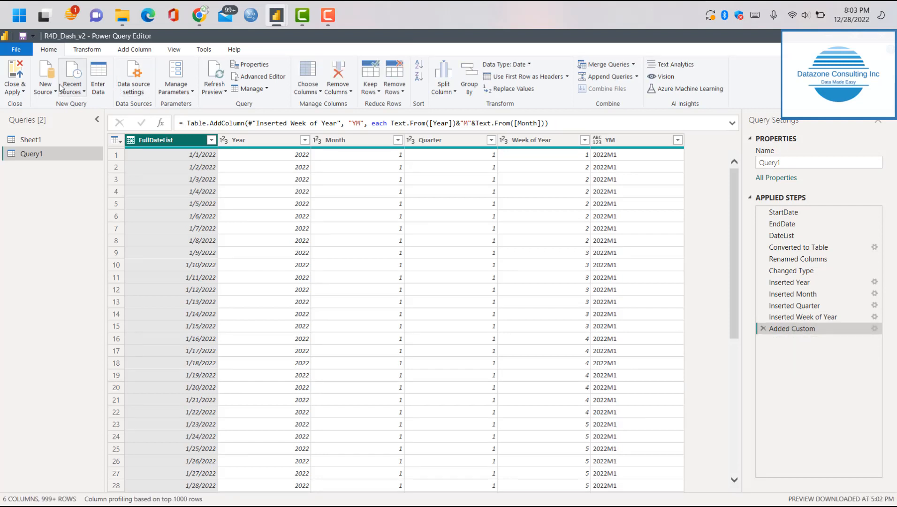
Start a new custom column on the Added Custom result and name it YW
click(143, 50)
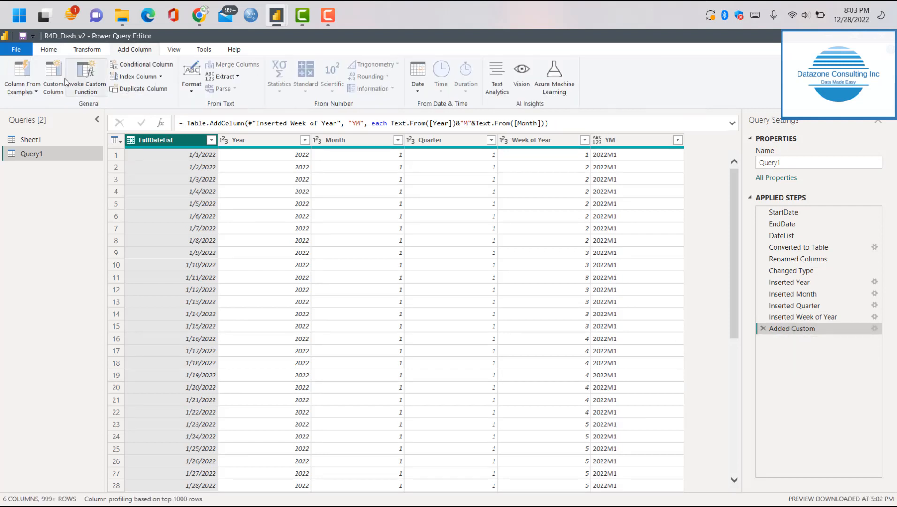
click(53, 78)
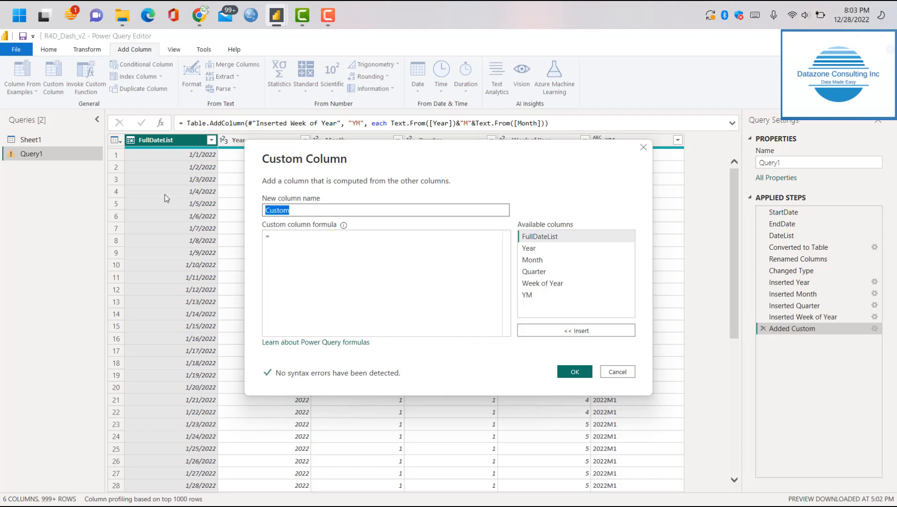
text(Y)
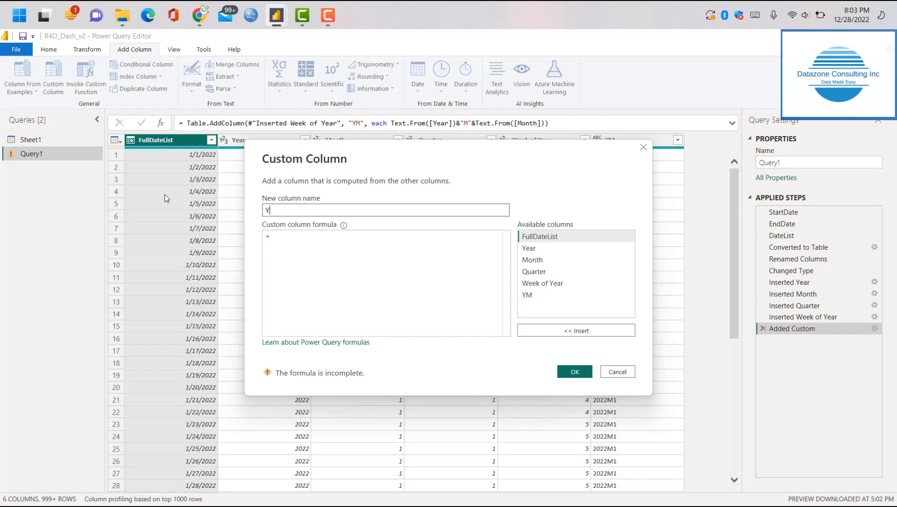
text(W)
Begin the YW custom column formula with the year converted to text, Text.From([Year])
click(296, 240)
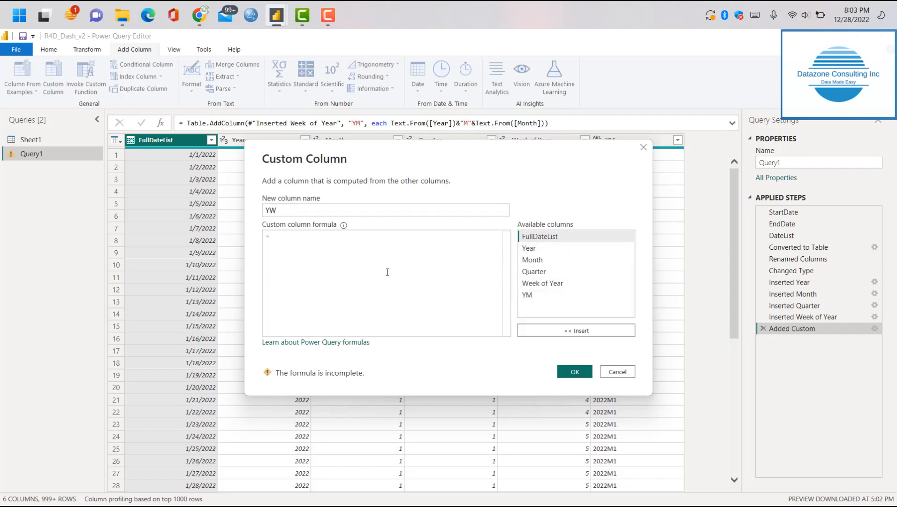
text(Te)
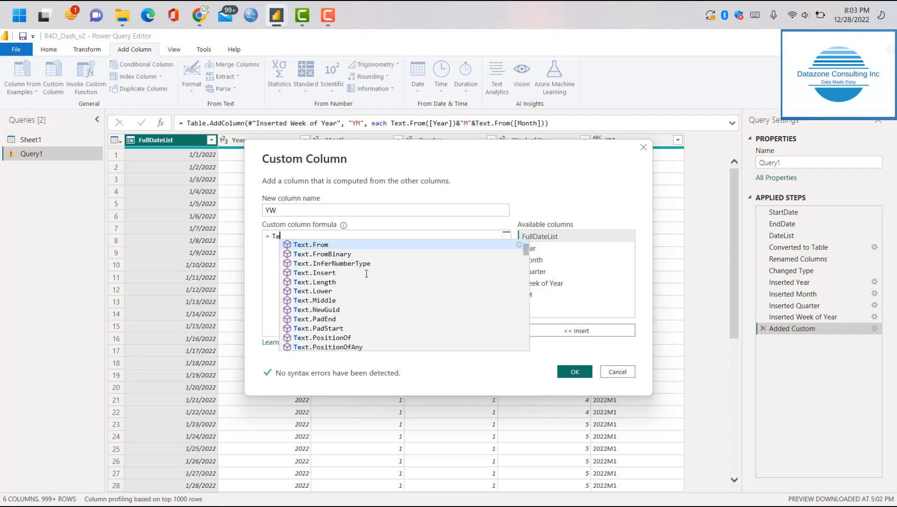
text(xt.Frm)
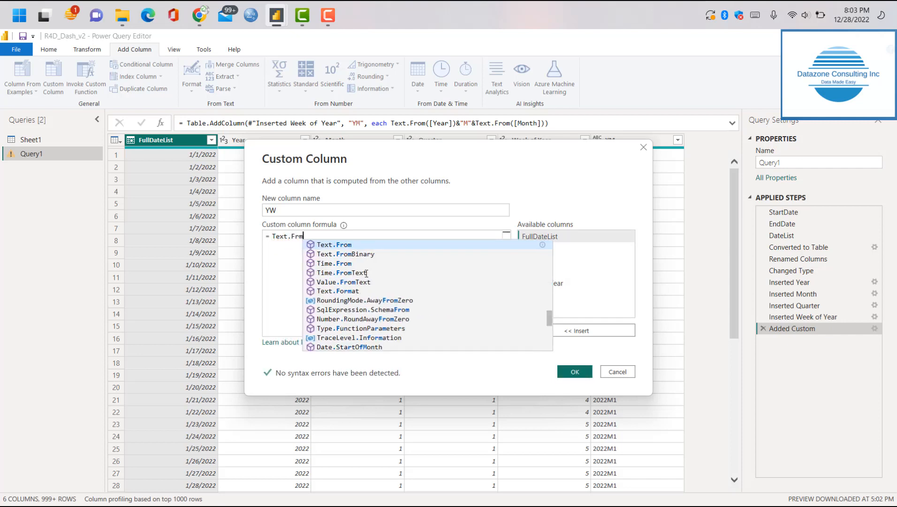
key(BackSpace)
key(BackSpace)
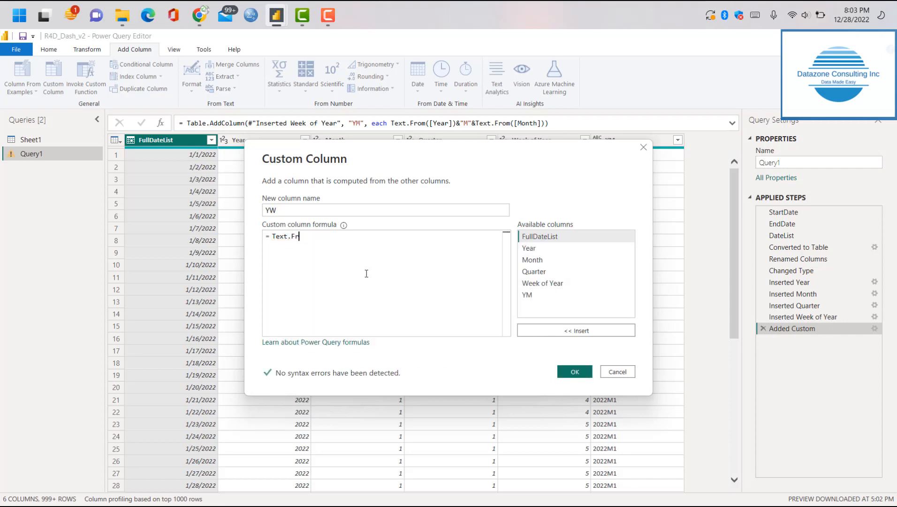
text(rom)
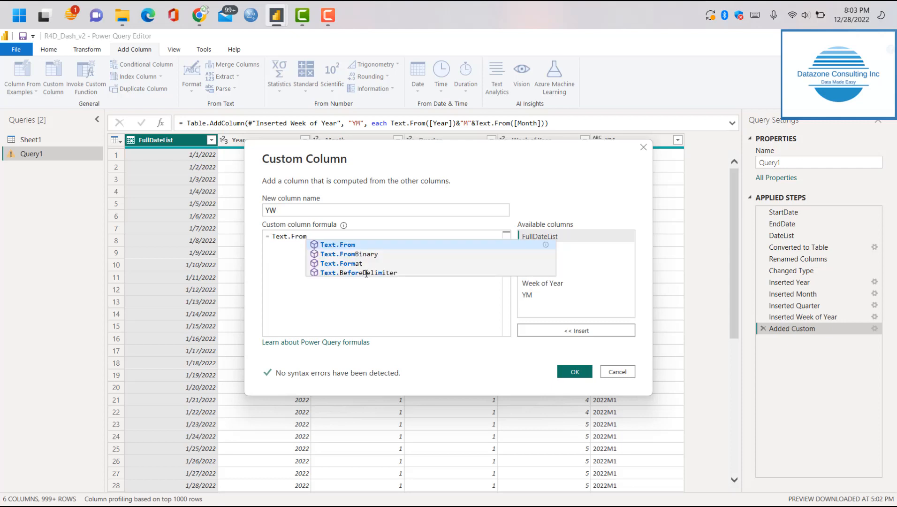
click(339, 246)
text(()
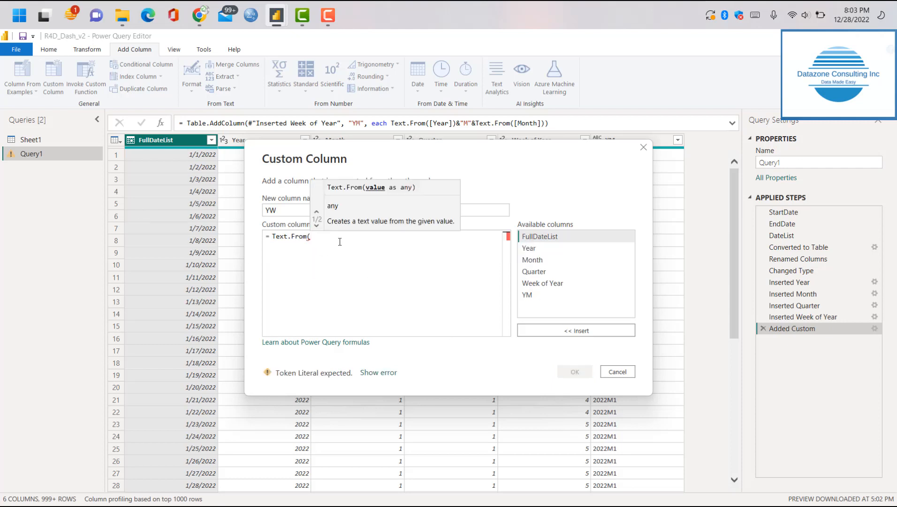
text([Year)
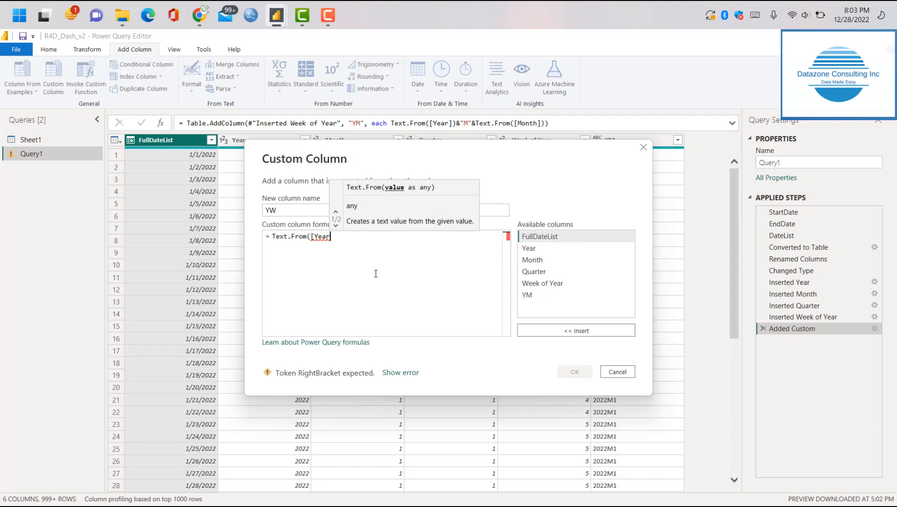
text(})
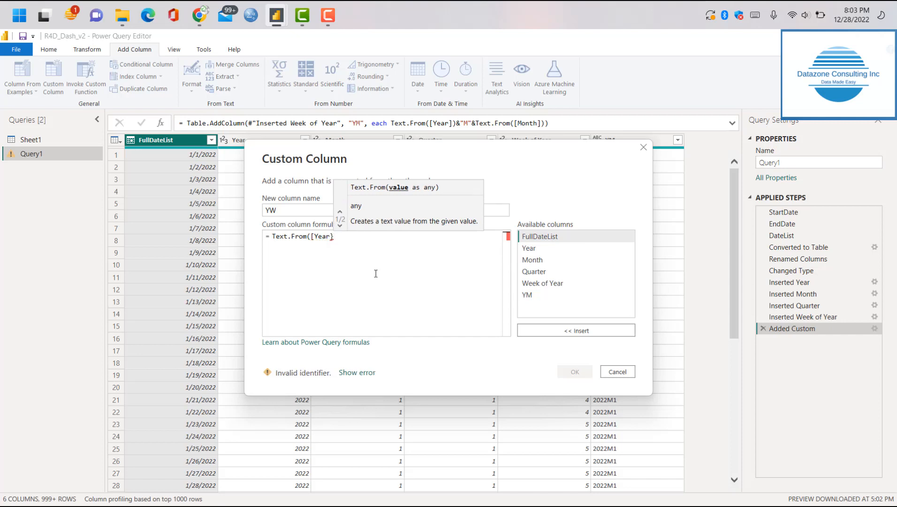
key(BackSpace)
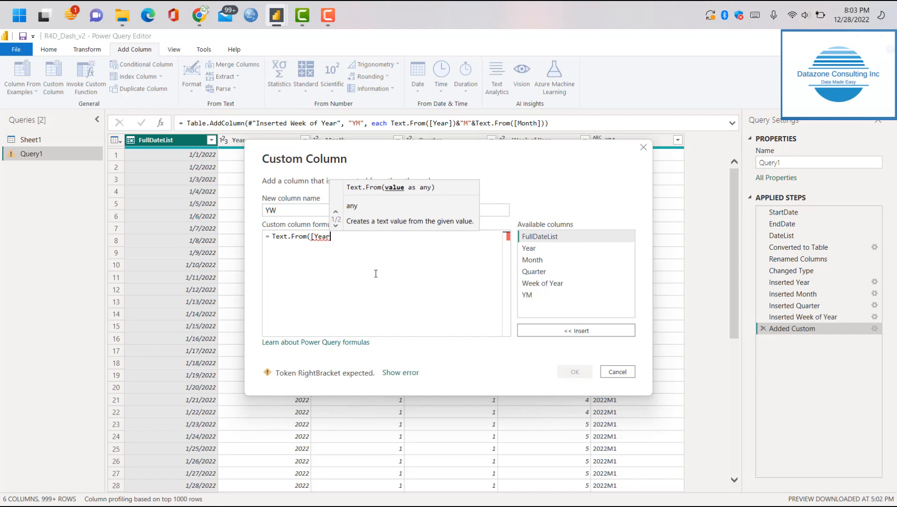
text(])
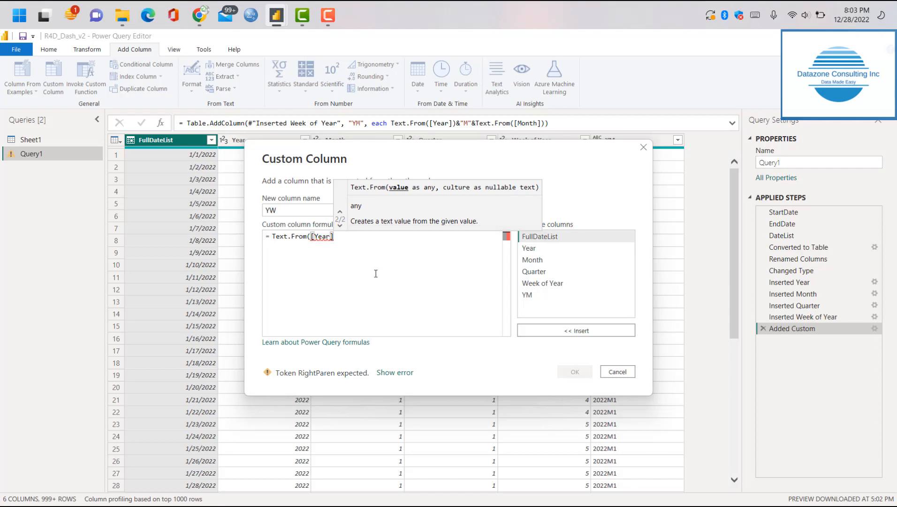
text())
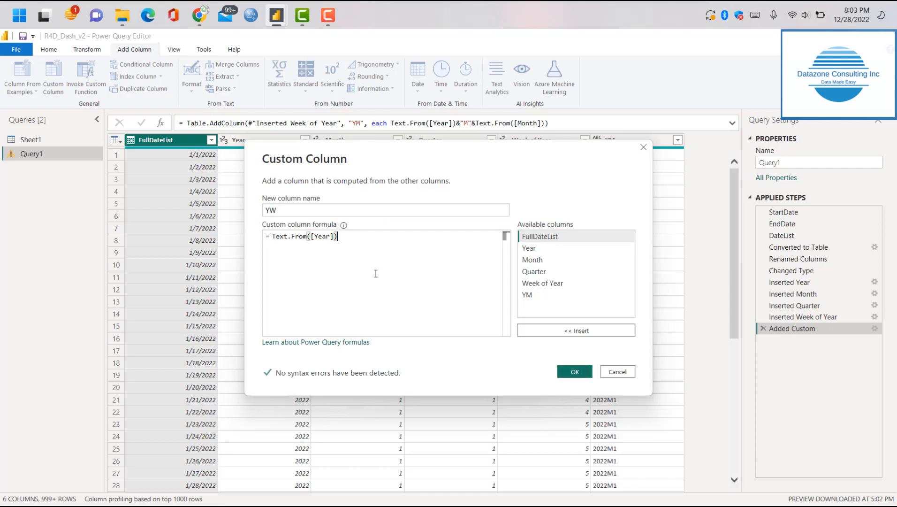
text(&"W"&)
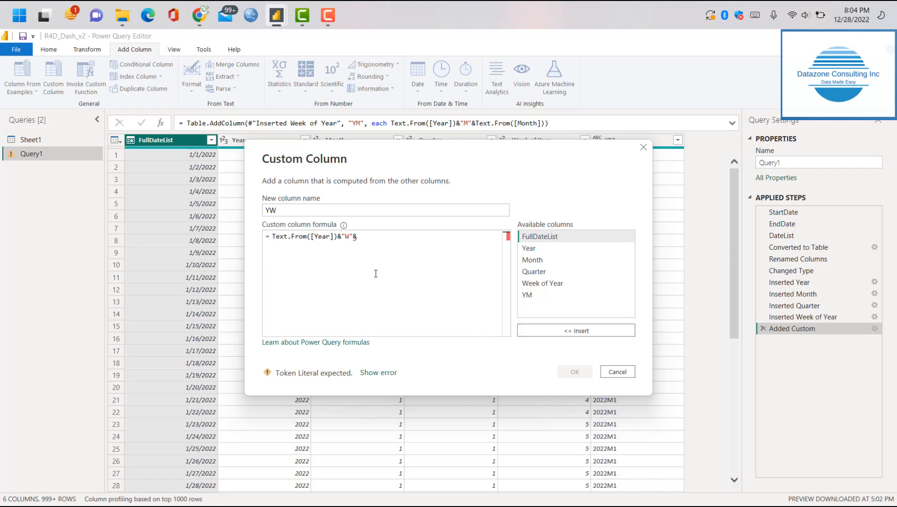
text(Yext)
Append &"W"&Text.From([Week of Year]) to the YW formula and create the custom column
key(BackSpace)
key(BackSpace)
key(BackSpace)
key(BackSpace)
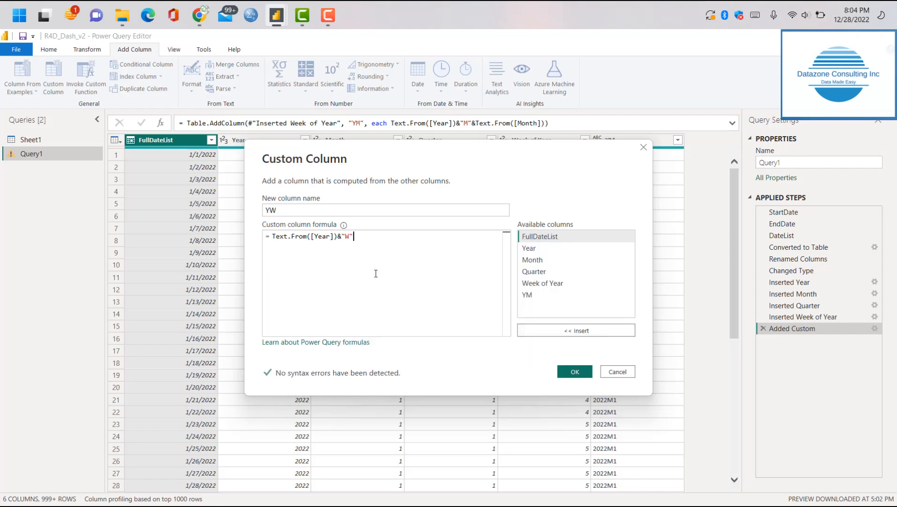
text(Text.From)
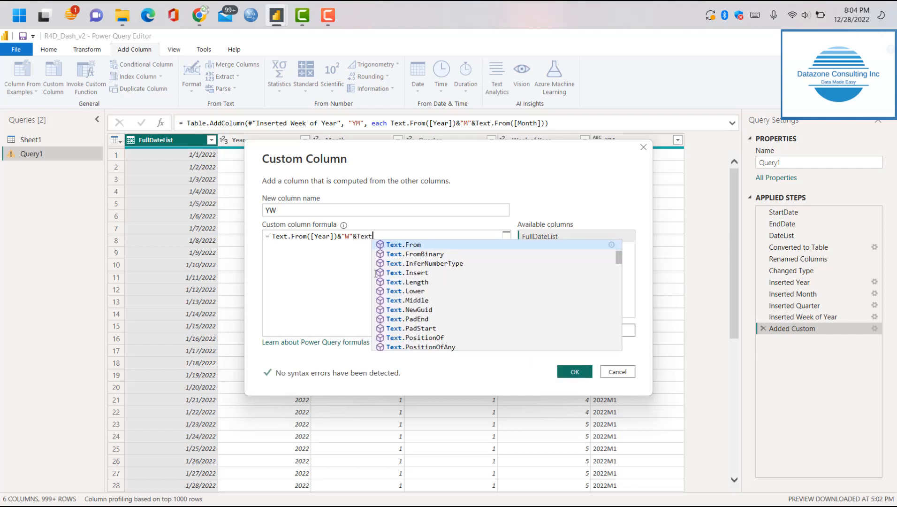
text(([)
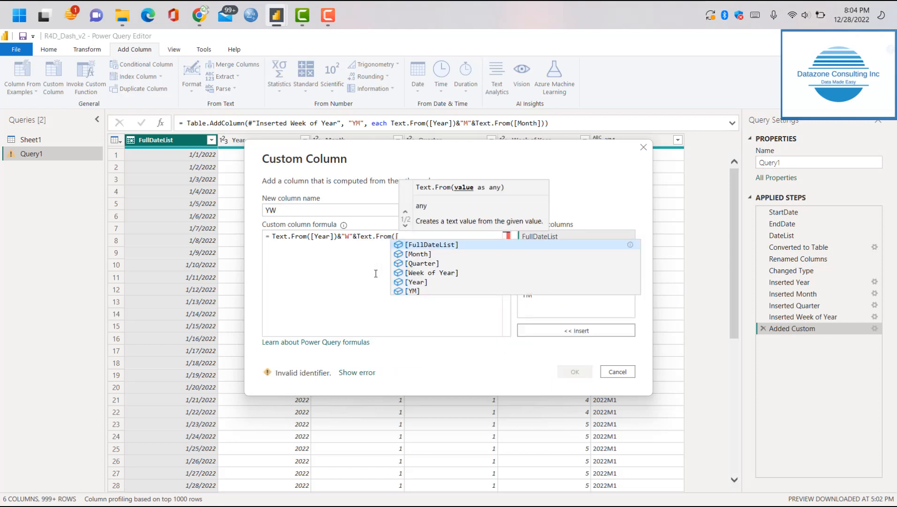
text(Week)
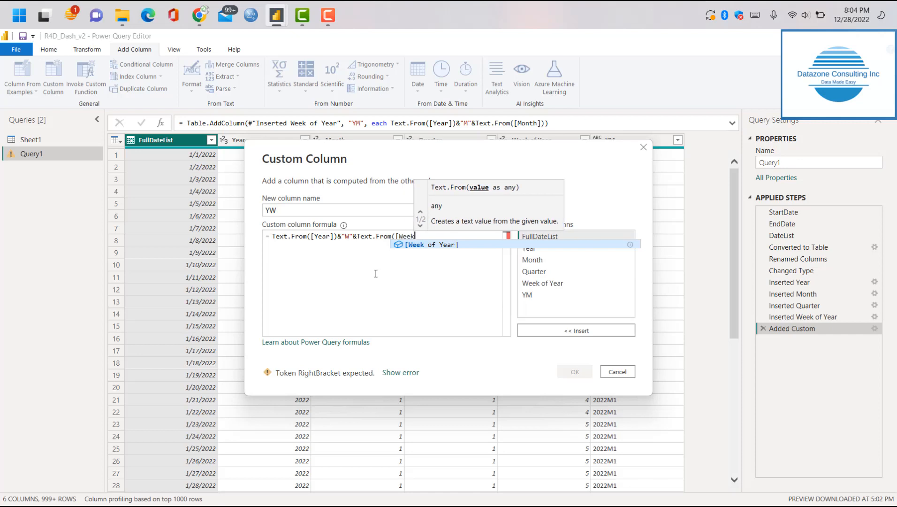
click(433, 245)
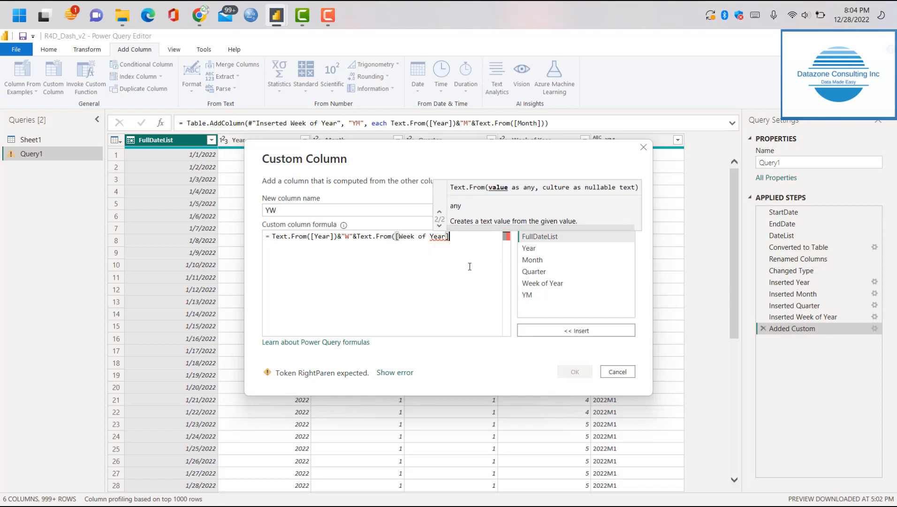
text())
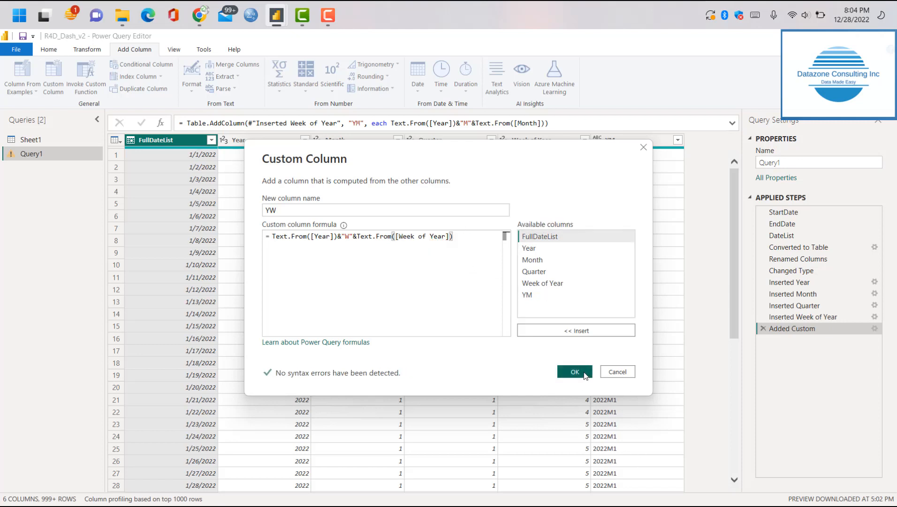
click(567, 375)
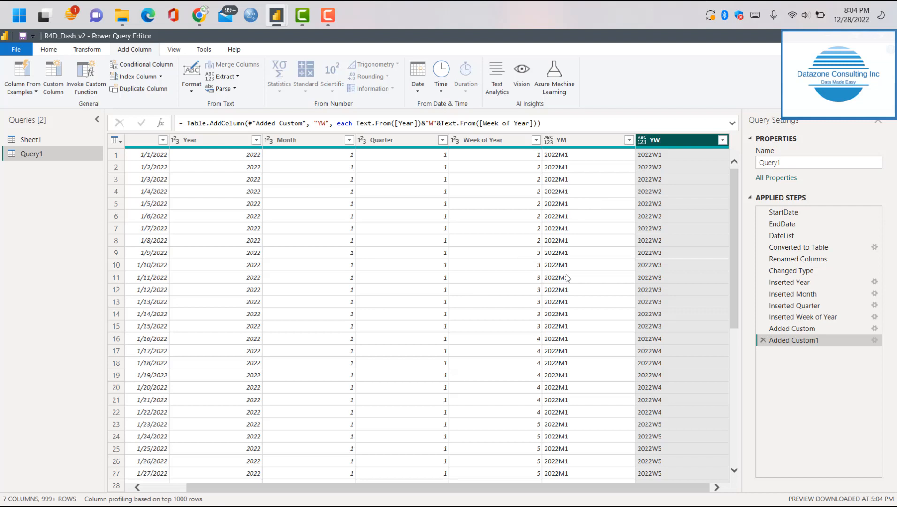
Rename the date table query Query1 as DateSlicerTable
click(48, 49)
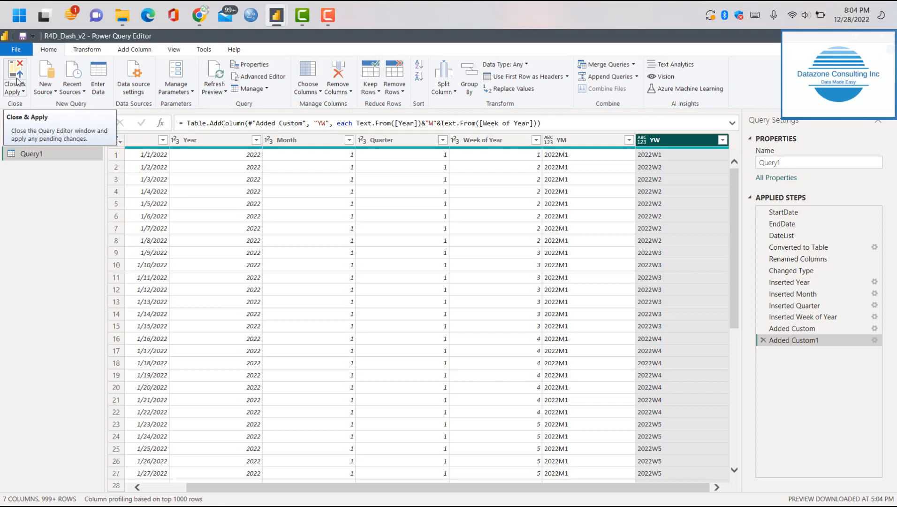
double_click(34, 155)
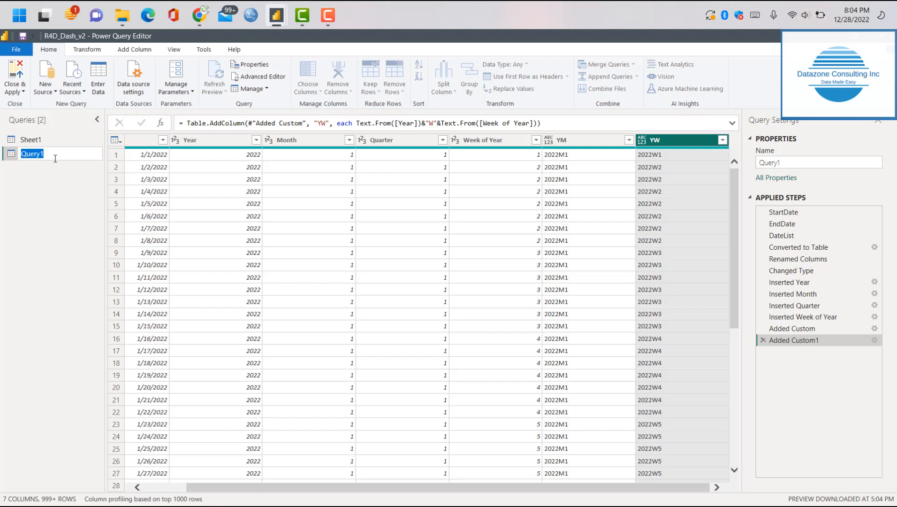
text(D)
key(BackSpace)
text(F)
key(BackSpace)
text(DateSlicerTable)
key(Return)
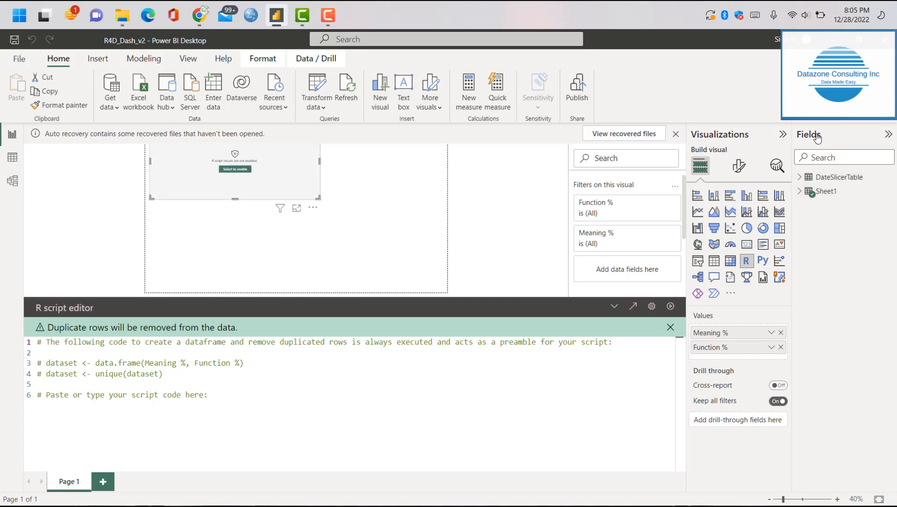
Select the DateSlicerTable table in the Power BI Desktop report's data model
click(840, 178)
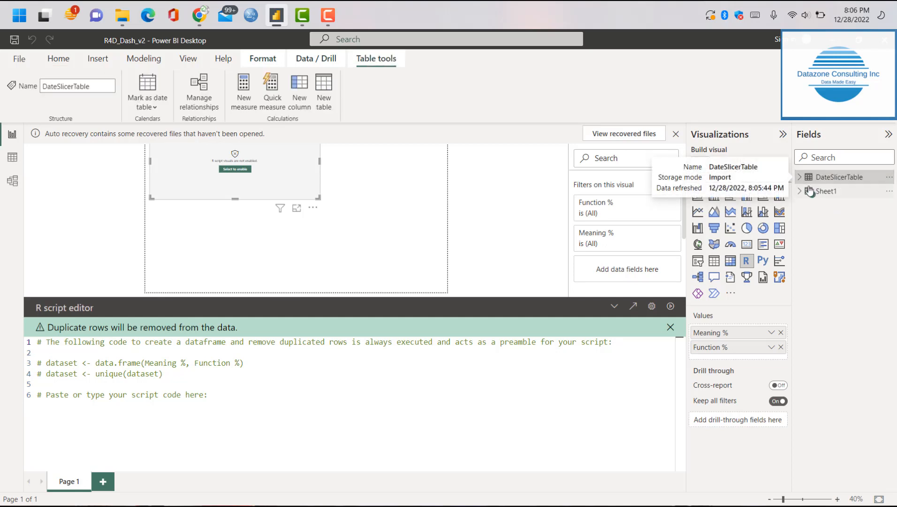